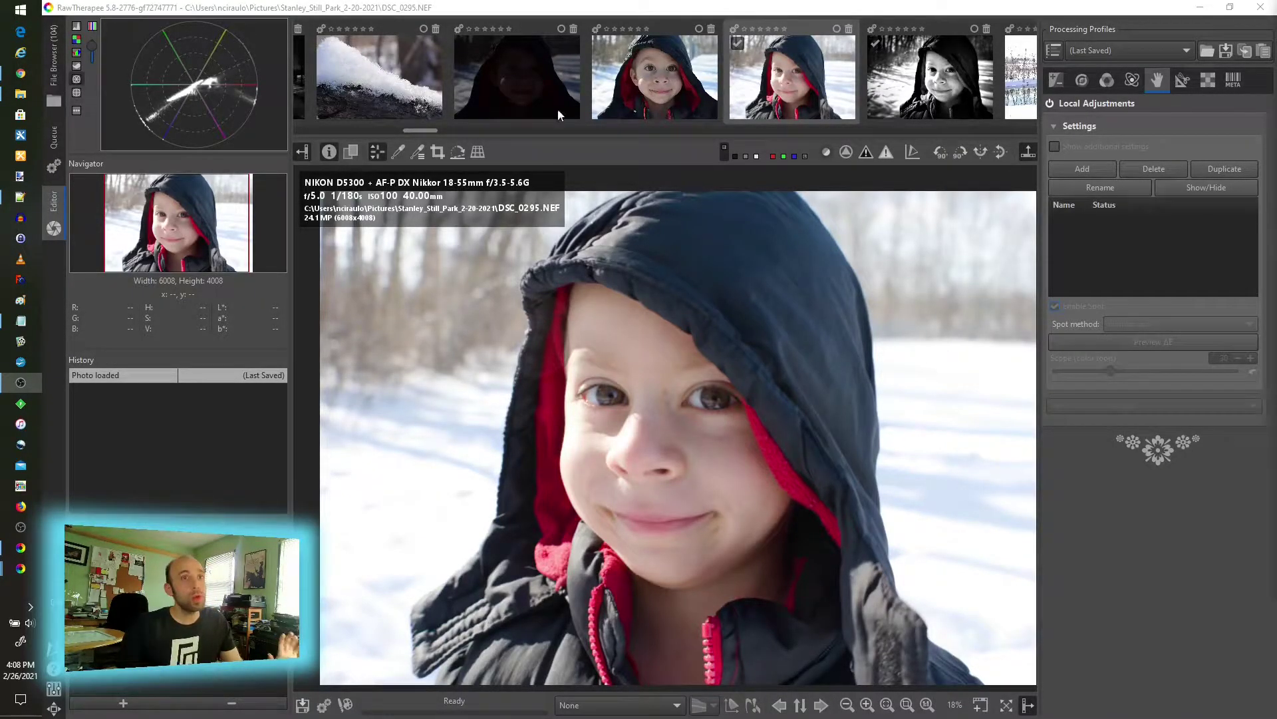
Step: Switch the HSV Equalizer's hue channel to an editable curve and lower its yellow point slightly
{"action": "left_click", "coordinate": [1104, 82]}
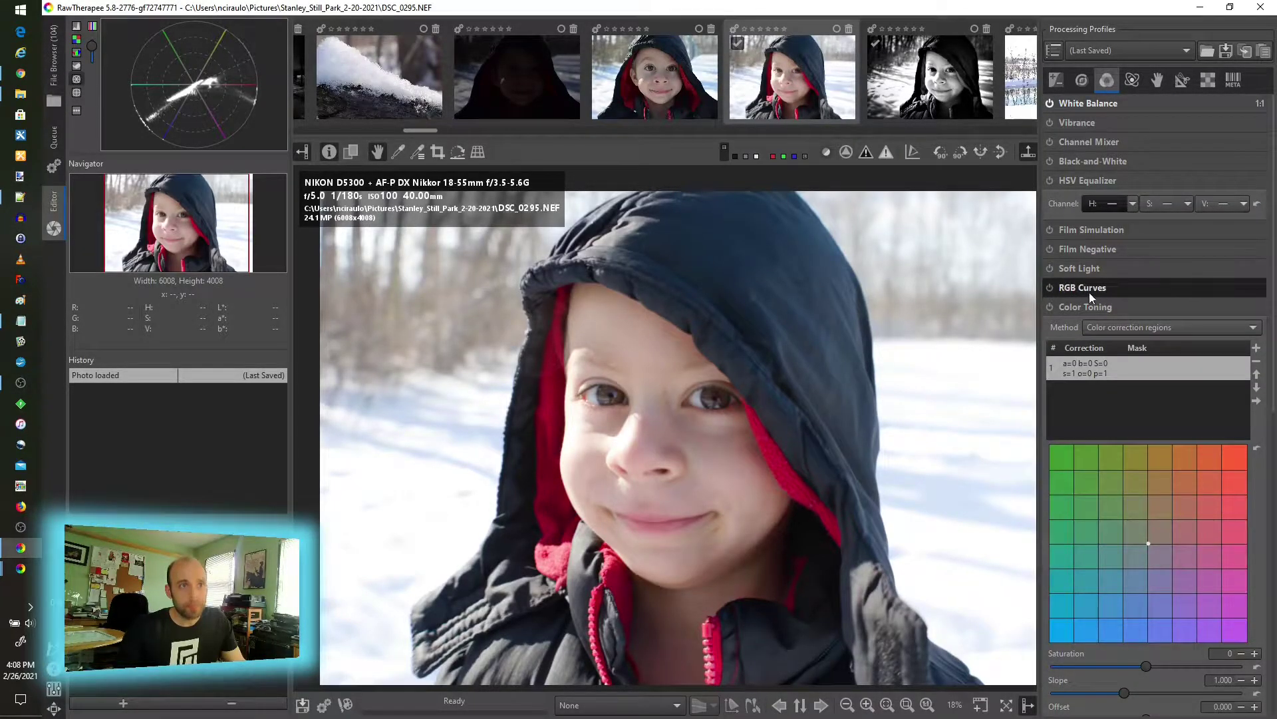
{"action": "left_click", "coordinate": [1066, 306]}
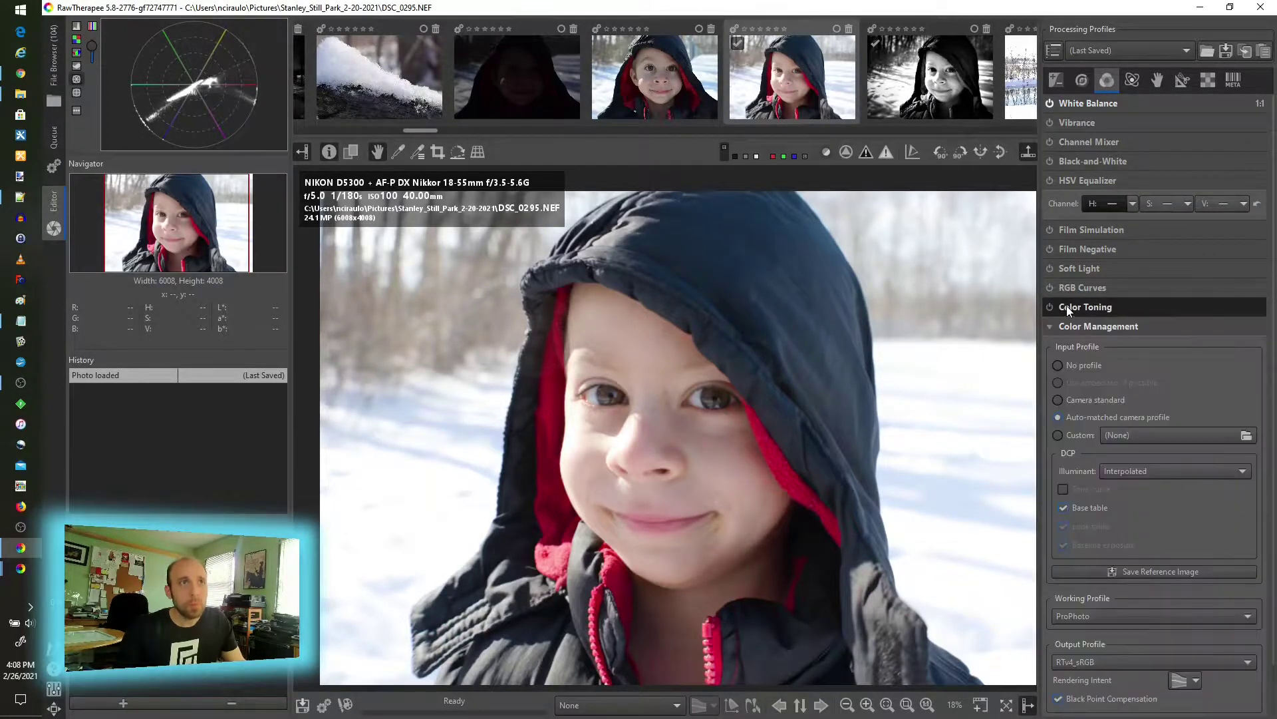
{"action": "left_click", "coordinate": [1132, 204]}
{"action": "left_click", "coordinate": [1149, 232]}
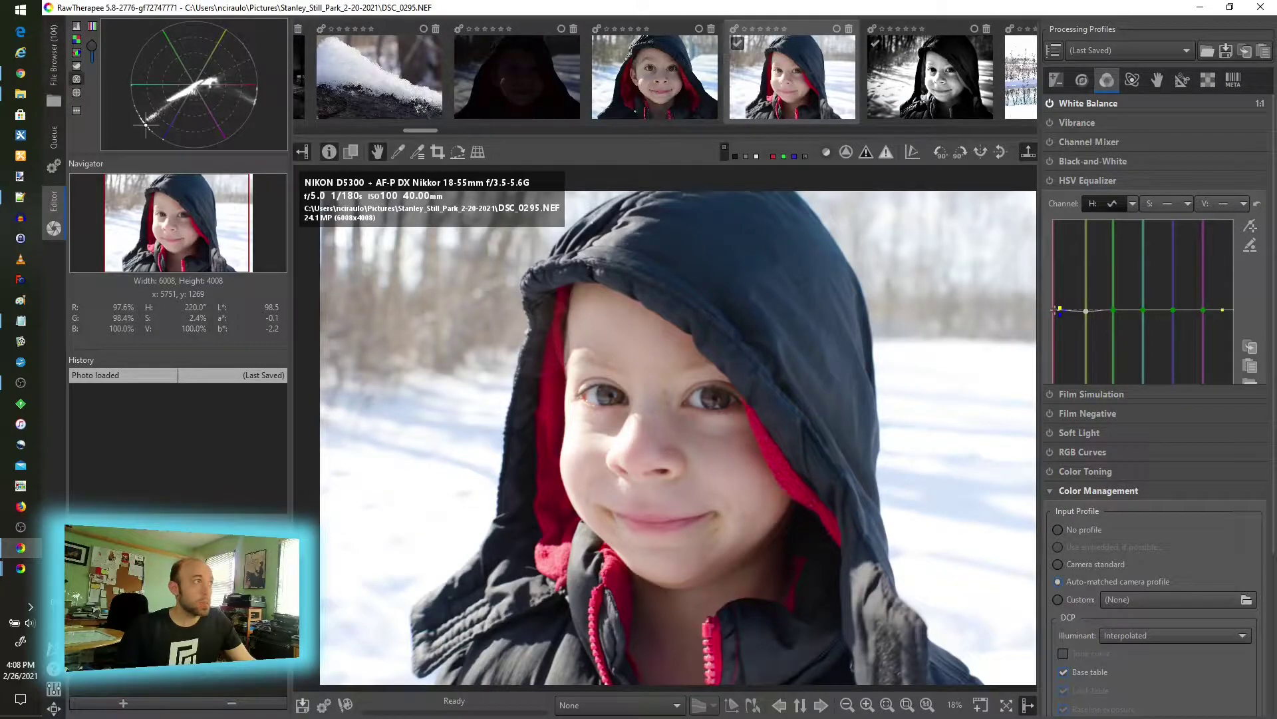
{"action": "left_click_drag", "start_coordinate": [1057, 311], "coordinate": [1084, 316]}
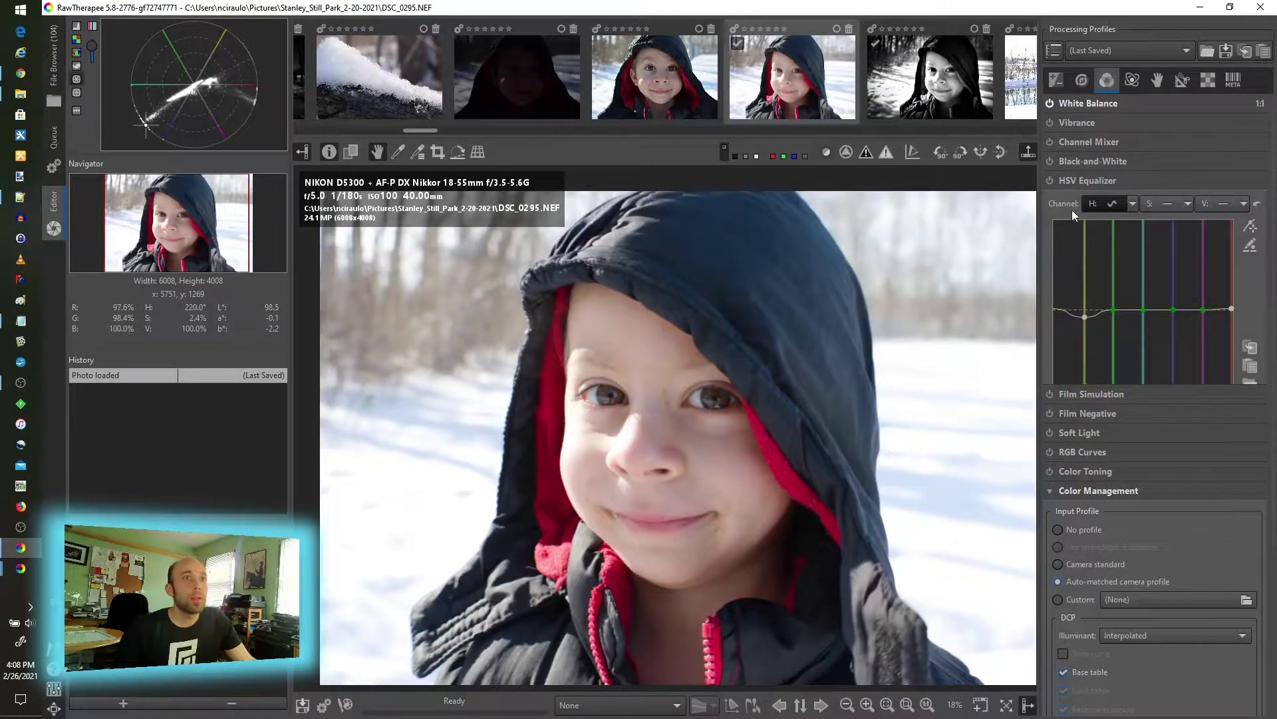
Step: Enable the HSV Equalizer and raise the red point of the hue curve slightly to shift the hood's red lining to orange
{"action": "left_click", "coordinate": [1052, 179]}
{"action": "mouse_move", "coordinate": [1058, 311]}
{"action": "left_mouse_down"}
{"action": "mouse_move", "coordinate": [1057, 283]}
{"action": "mouse_move", "coordinate": [1059, 308]}
{"action": "left_mouse_up"}
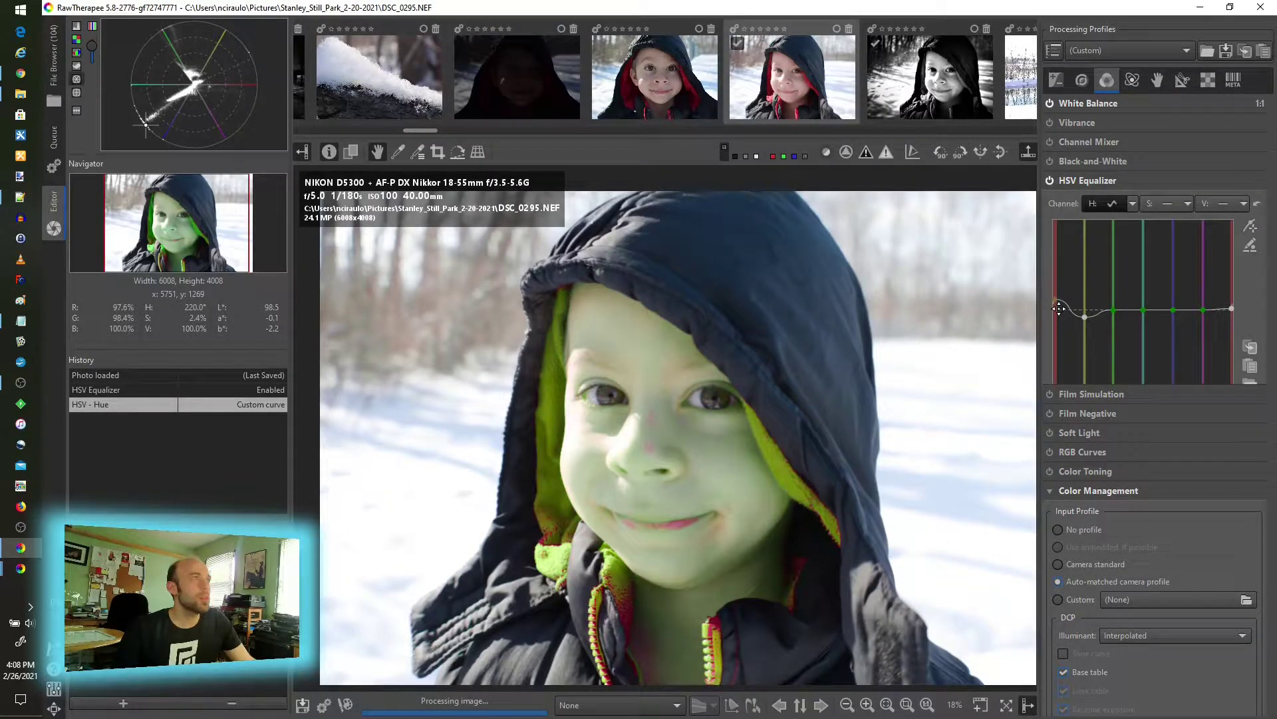
{"action": "left_click_drag", "start_coordinate": [1063, 309], "coordinate": [1059, 308]}
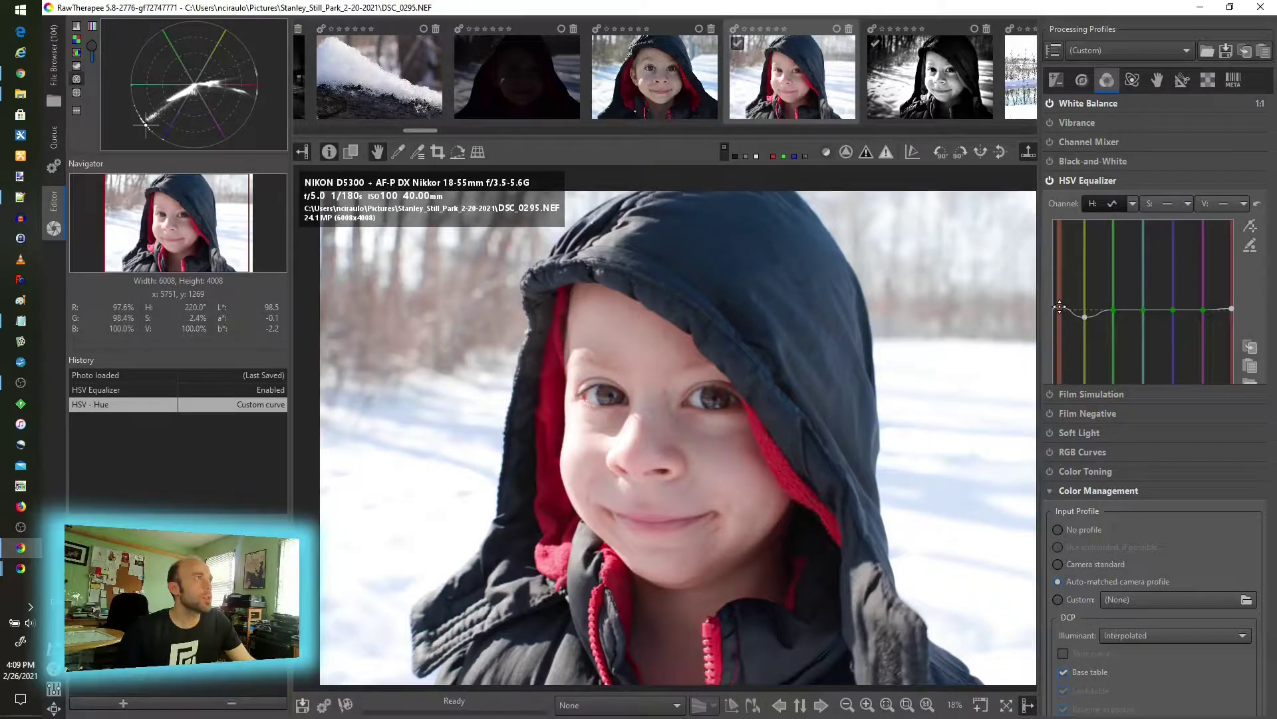
{"action": "left_click_drag", "start_coordinate": [1060, 308], "coordinate": [1054, 303]}
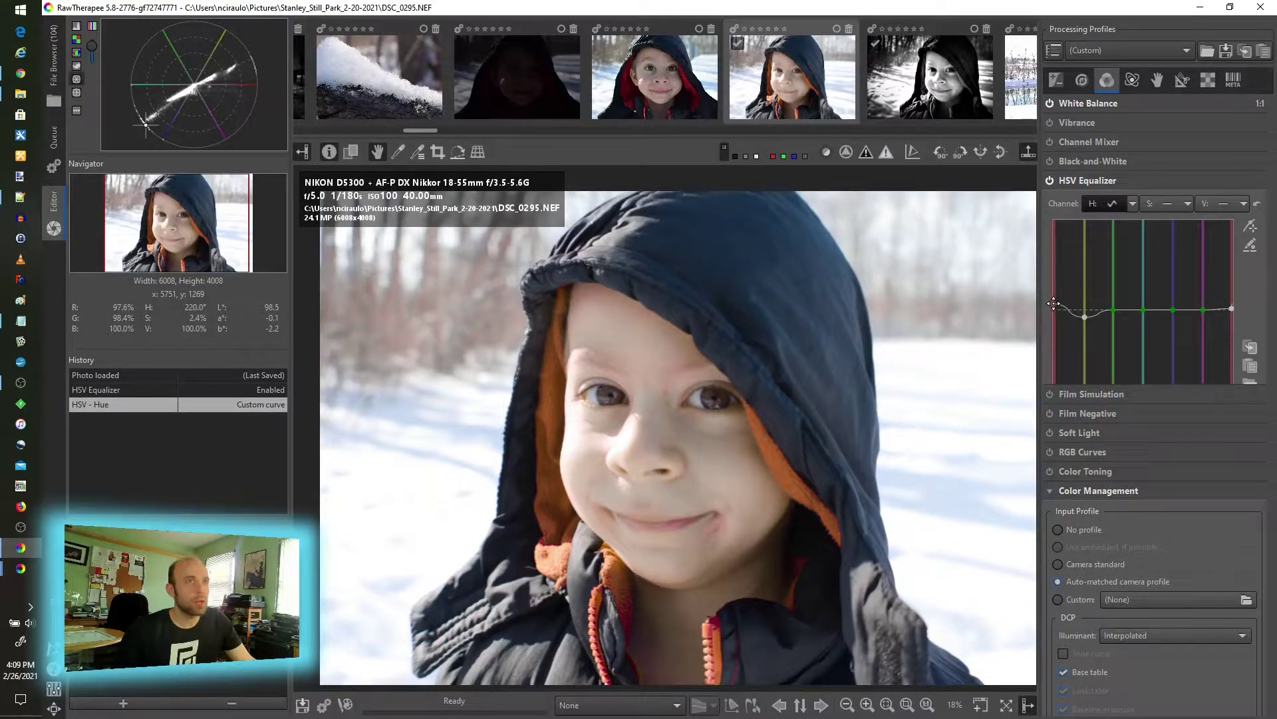
{"action": "left_click_drag", "start_coordinate": [1054, 303], "coordinate": [1054, 304]}
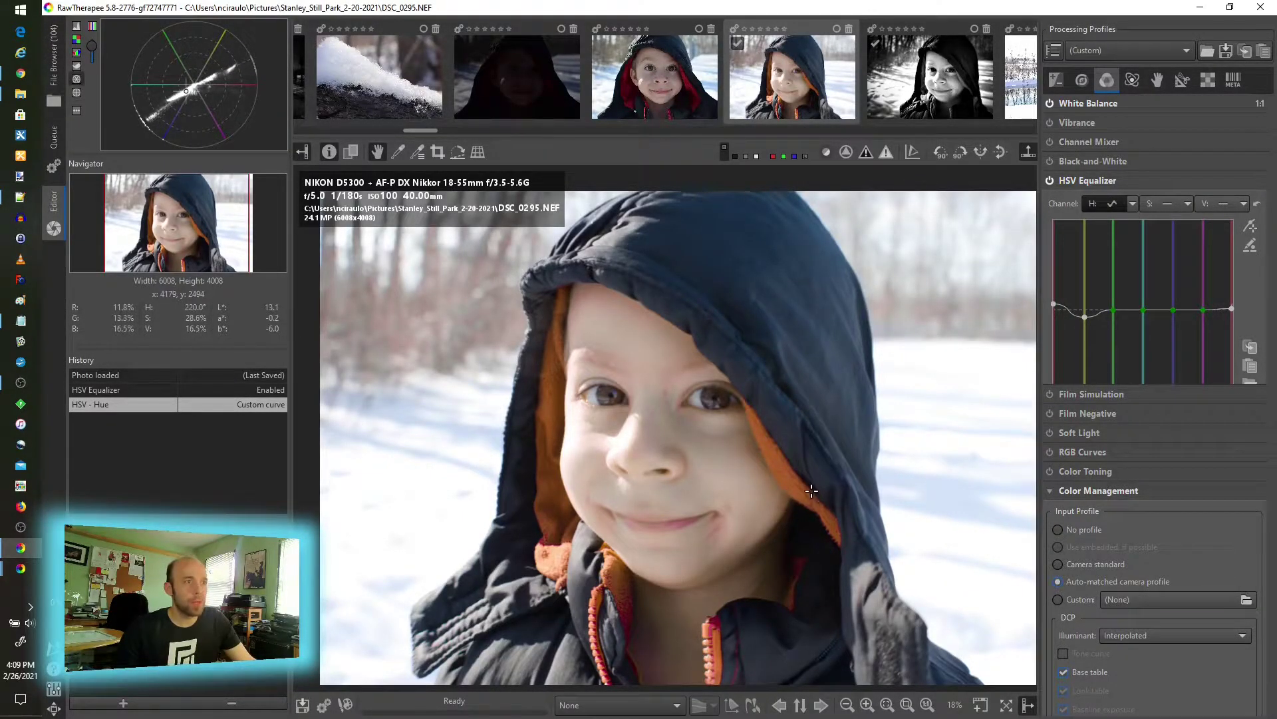
Step: Disable the HSV Equalizer and save the photo's current state as a snapshot
{"action": "left_click", "coordinate": [1049, 180]}
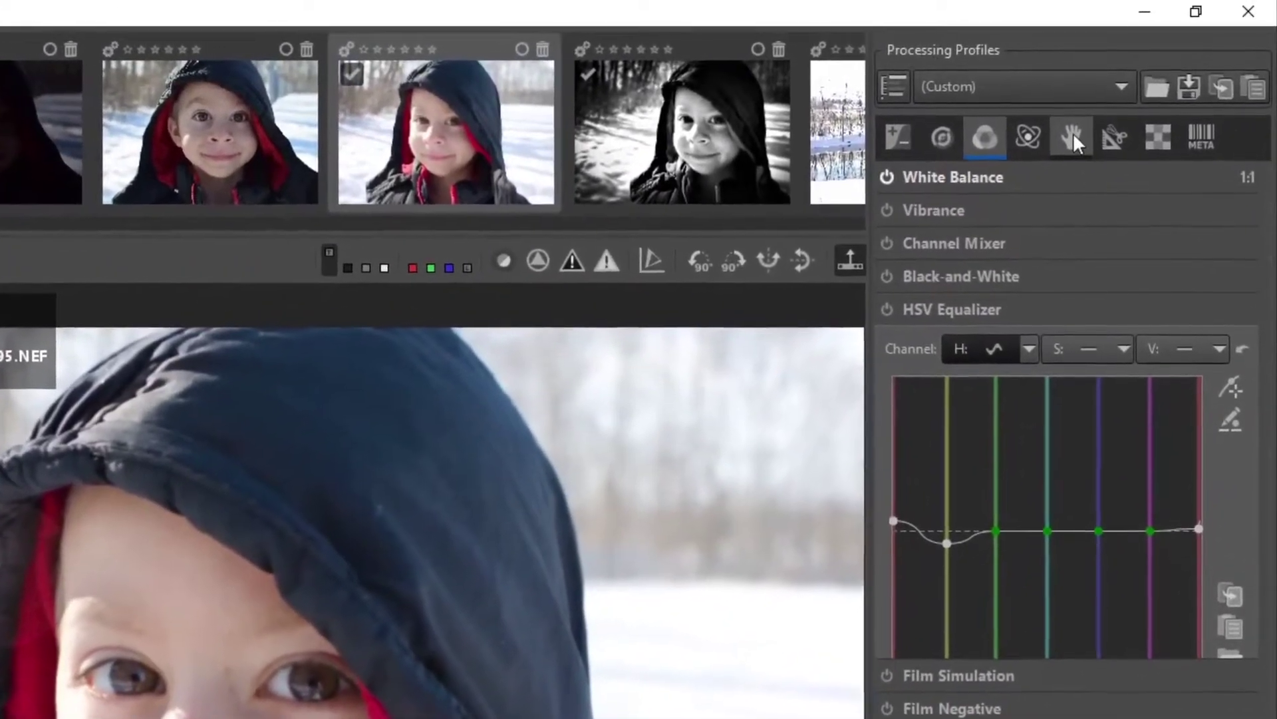
{"action": "left_click", "coordinate": [1071, 135]}
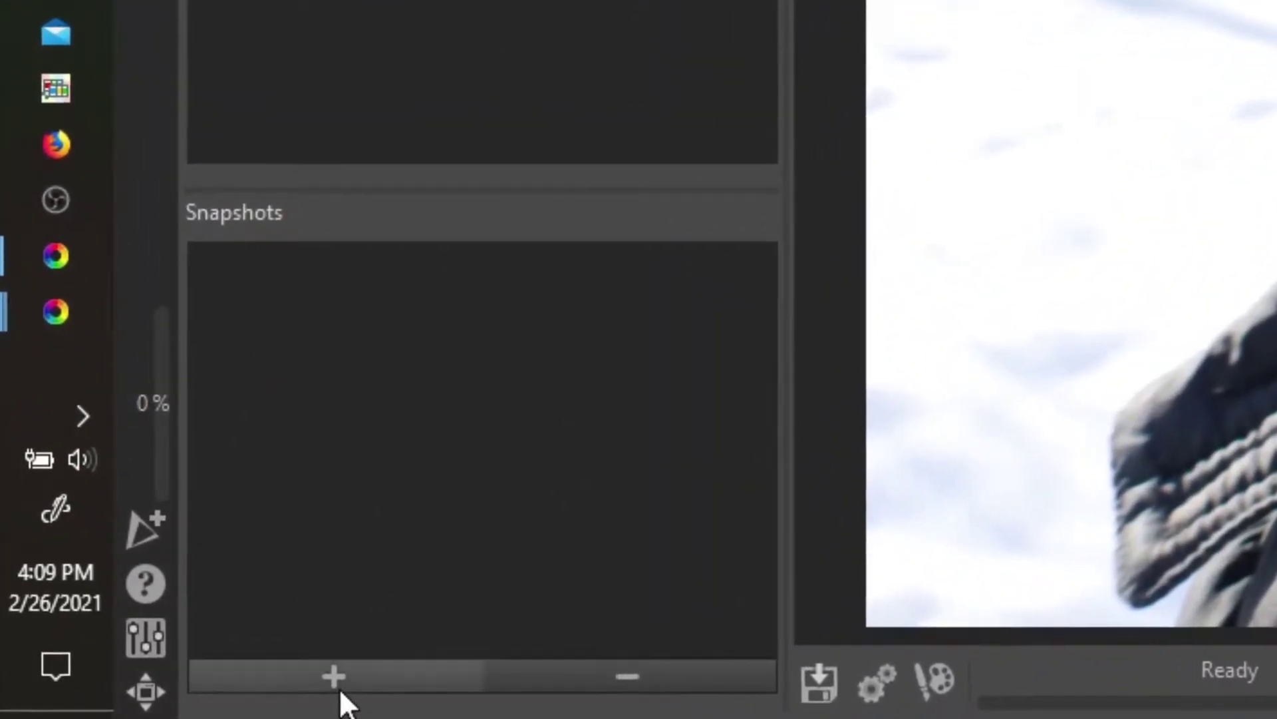
{"action": "left_click", "coordinate": [333, 676]}
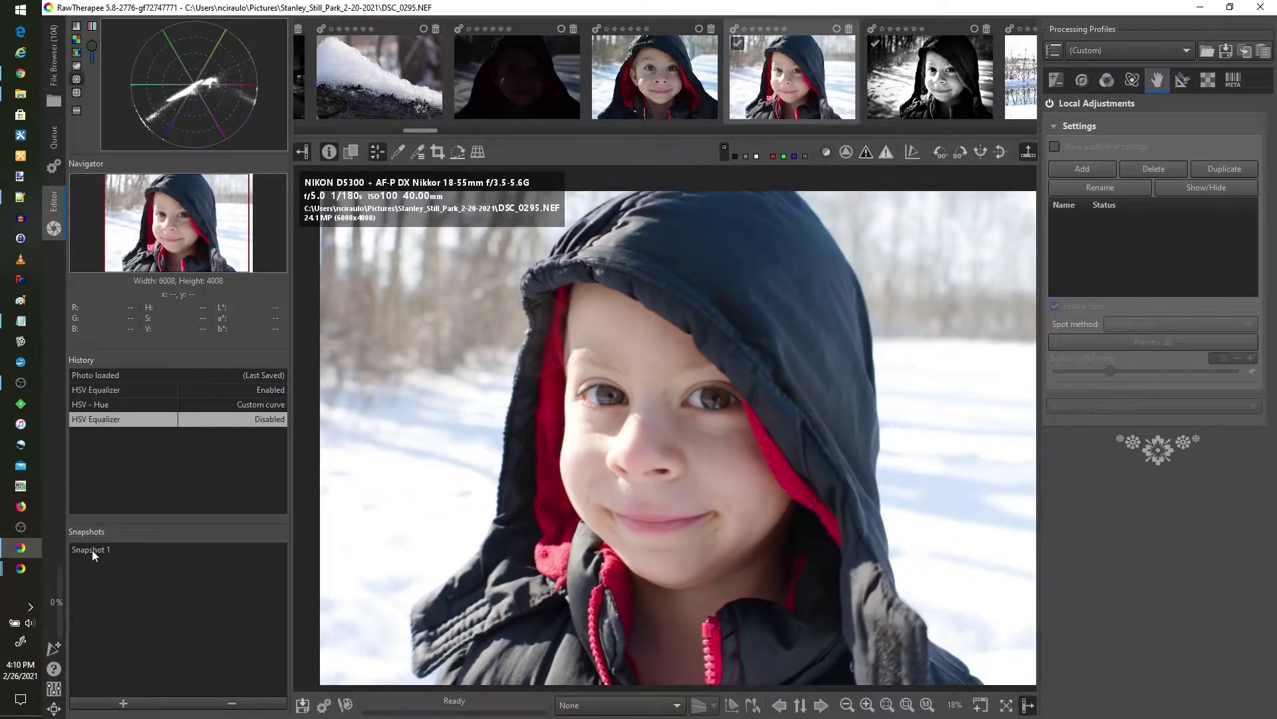
Step: Re-enable the HSV Equalizer, strongly raise the hue curve's cyan point and lower its blue point to turn the jacket maroon
{"action": "left_click", "coordinate": [1102, 80]}
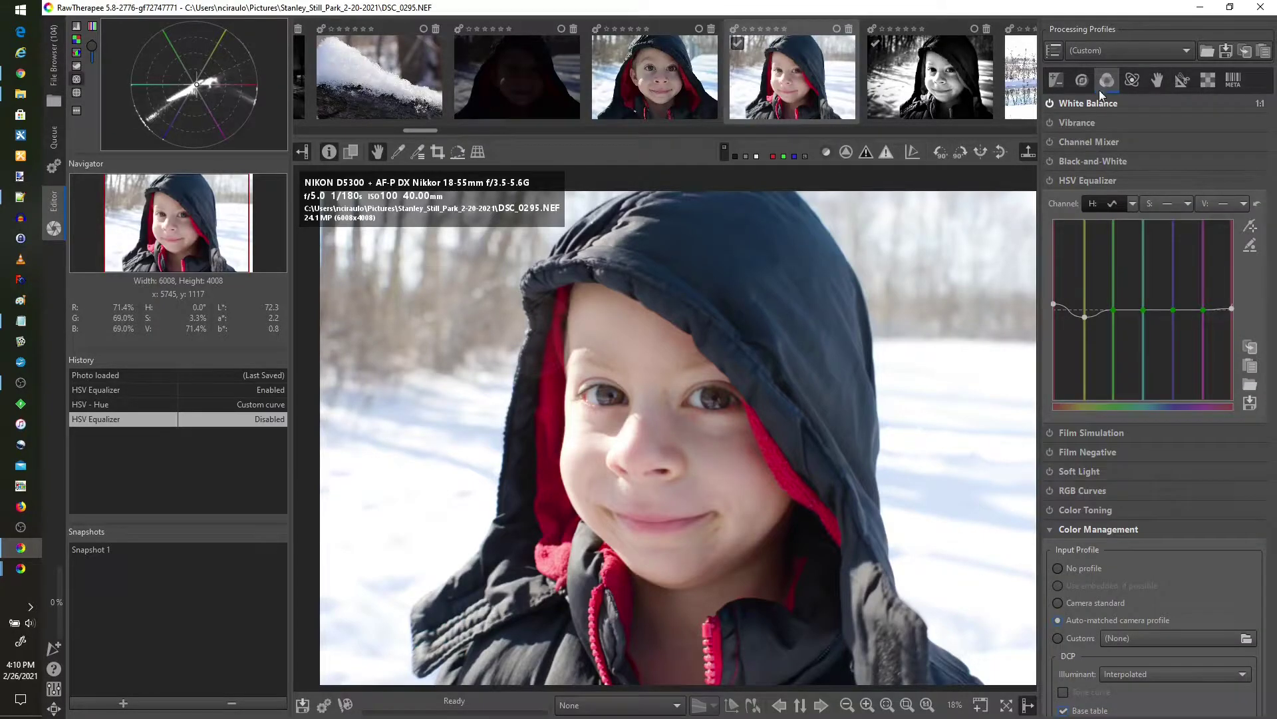
{"action": "left_click", "coordinate": [1050, 180]}
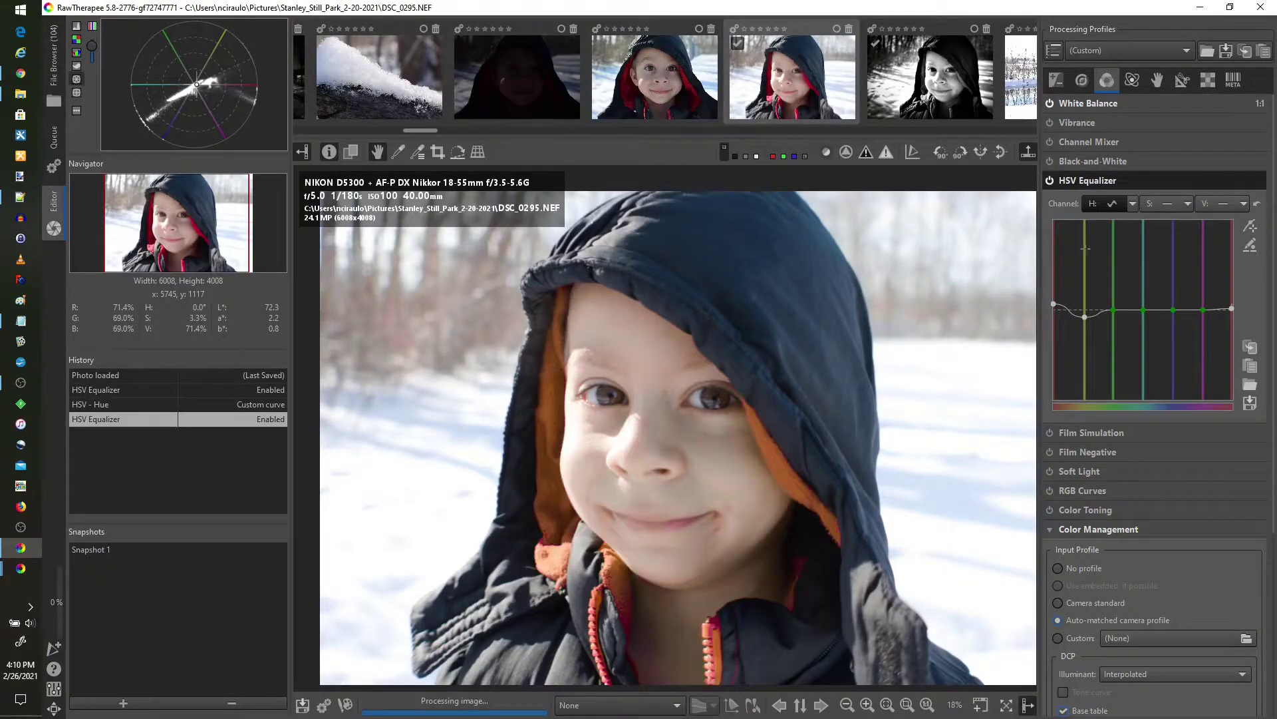
{"action": "left_click_drag", "start_coordinate": [1143, 310], "coordinate": [1142, 260]}
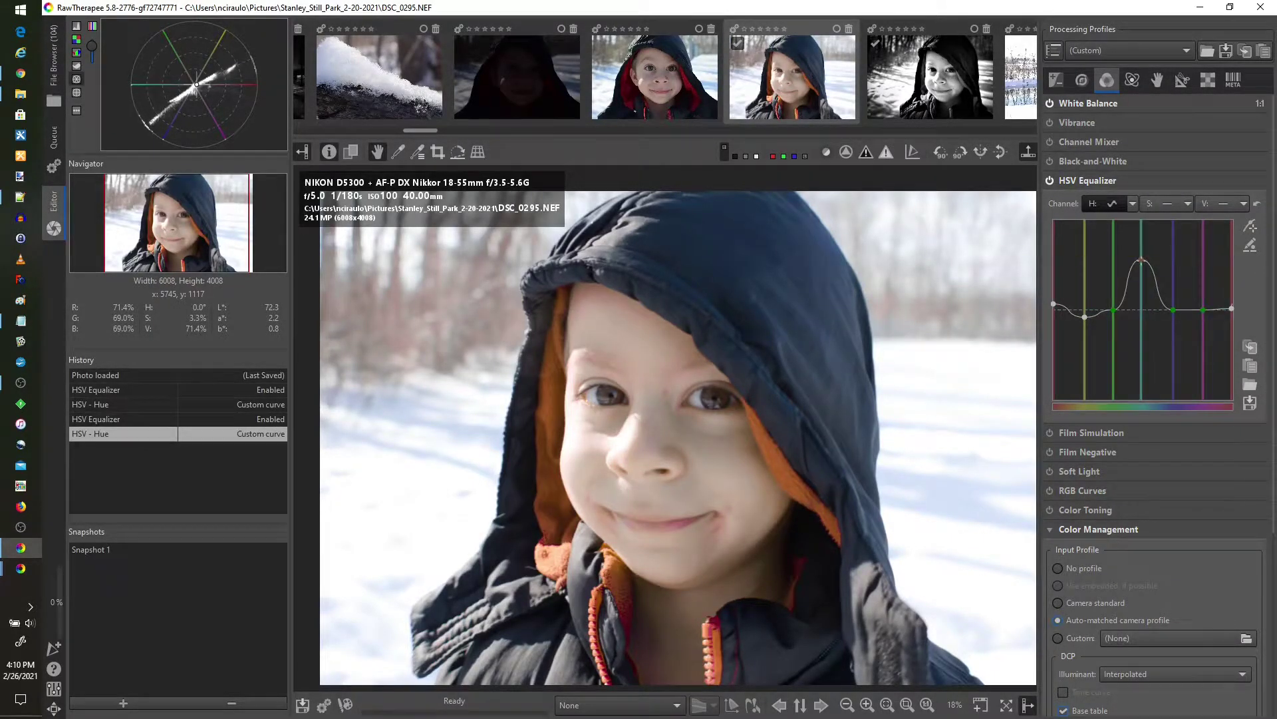
{"action": "left_click_drag", "start_coordinate": [1175, 324], "coordinate": [1168, 365]}
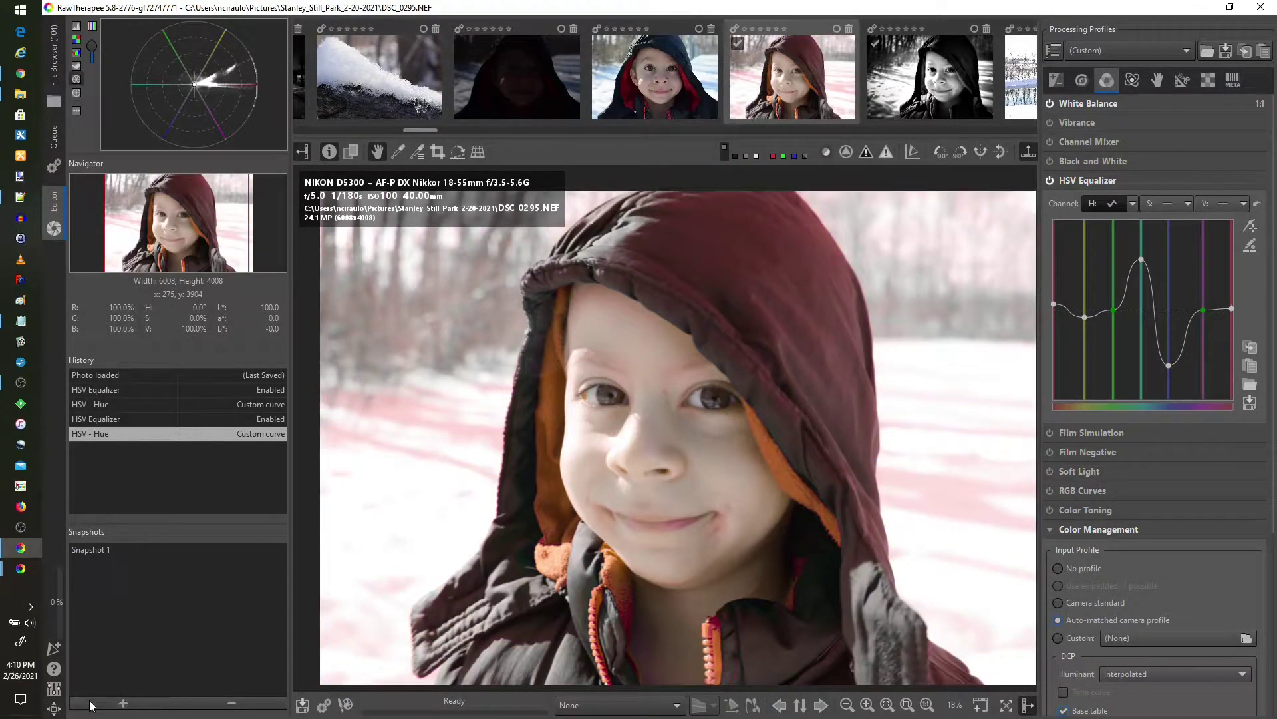
Step: Save the recoloured version as a second snapshot and compare the two snapshots, ending on the first one
{"action": "left_click", "coordinate": [107, 549]}
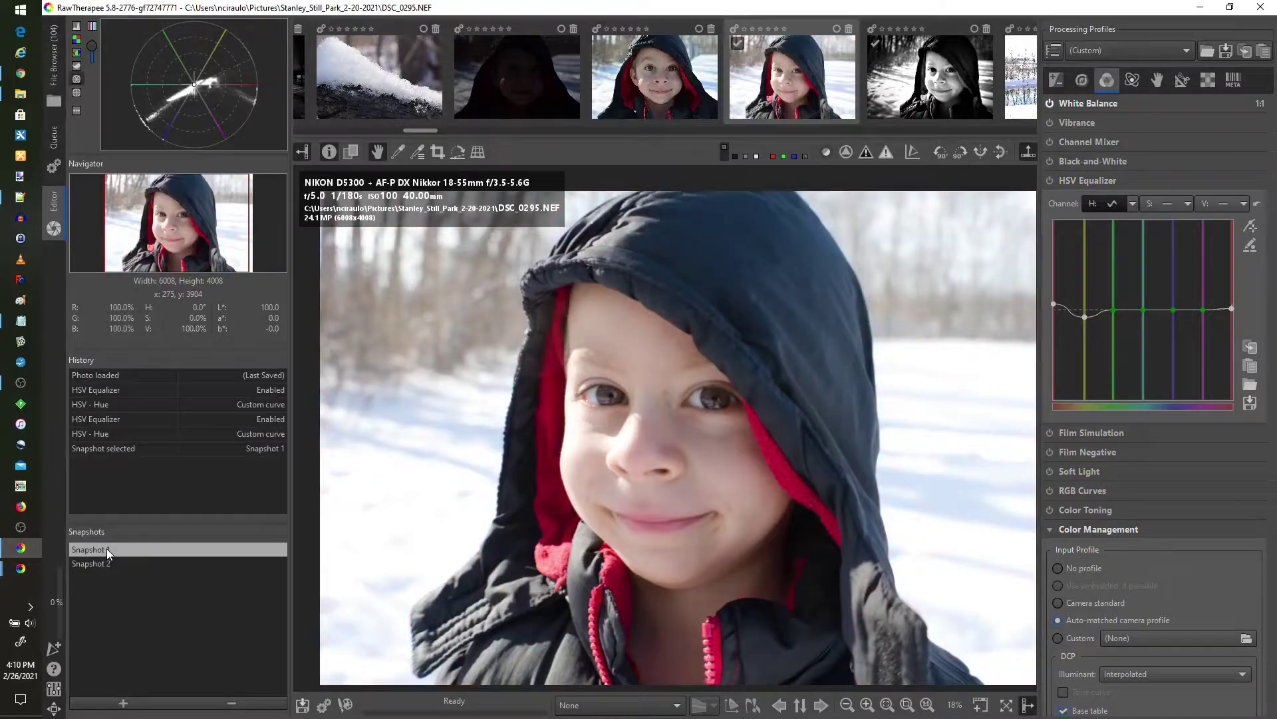
{"action": "left_click", "coordinate": [106, 564]}
{"action": "left_click", "coordinate": [108, 551]}
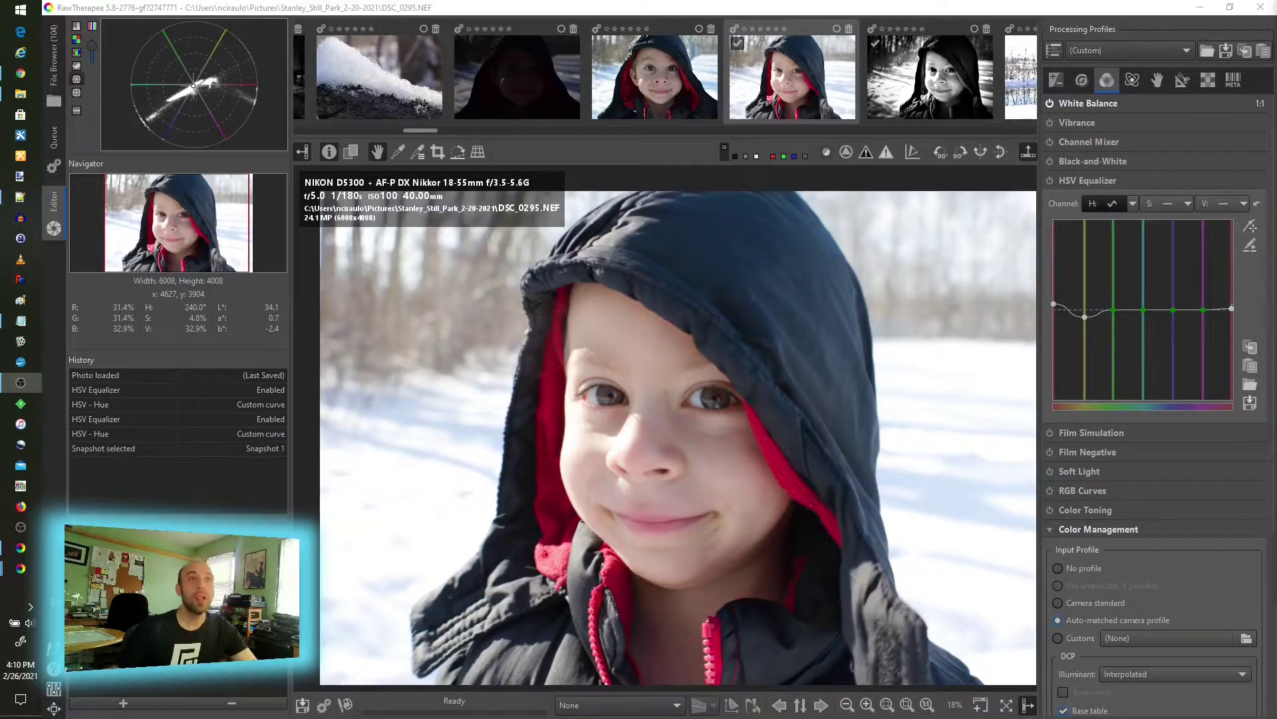
Step: Enable Local Adjustments, add a new spot, and review the tools available for it
{"action": "left_click", "coordinate": [1158, 80]}
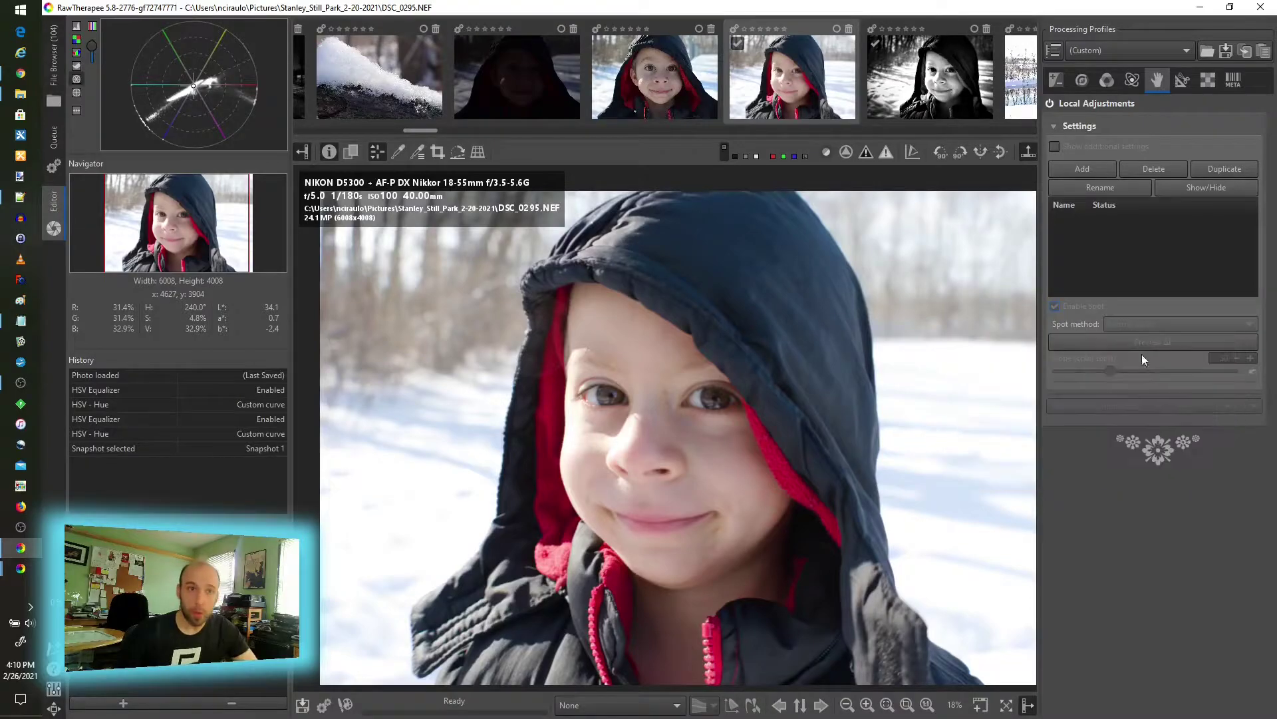
{"action": "left_click", "coordinate": [1050, 104]}
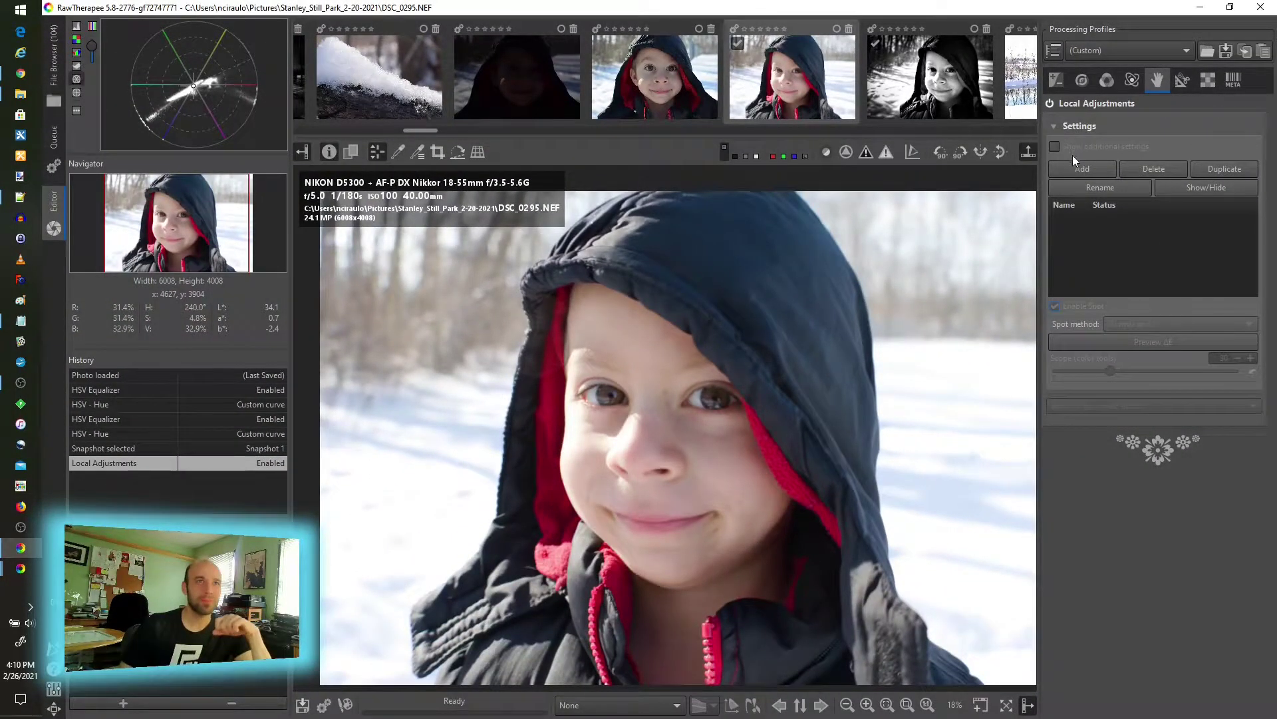
{"action": "left_click", "coordinate": [1084, 171]}
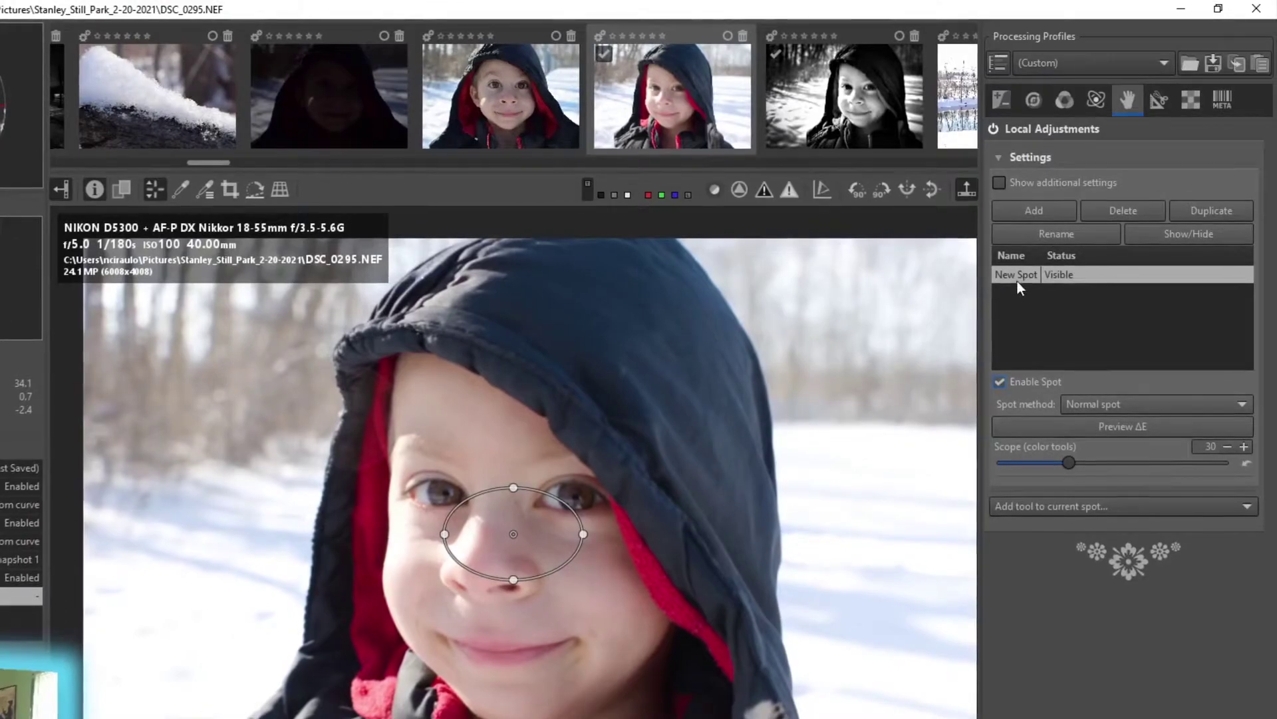
{"action": "left_click", "coordinate": [1109, 512]}
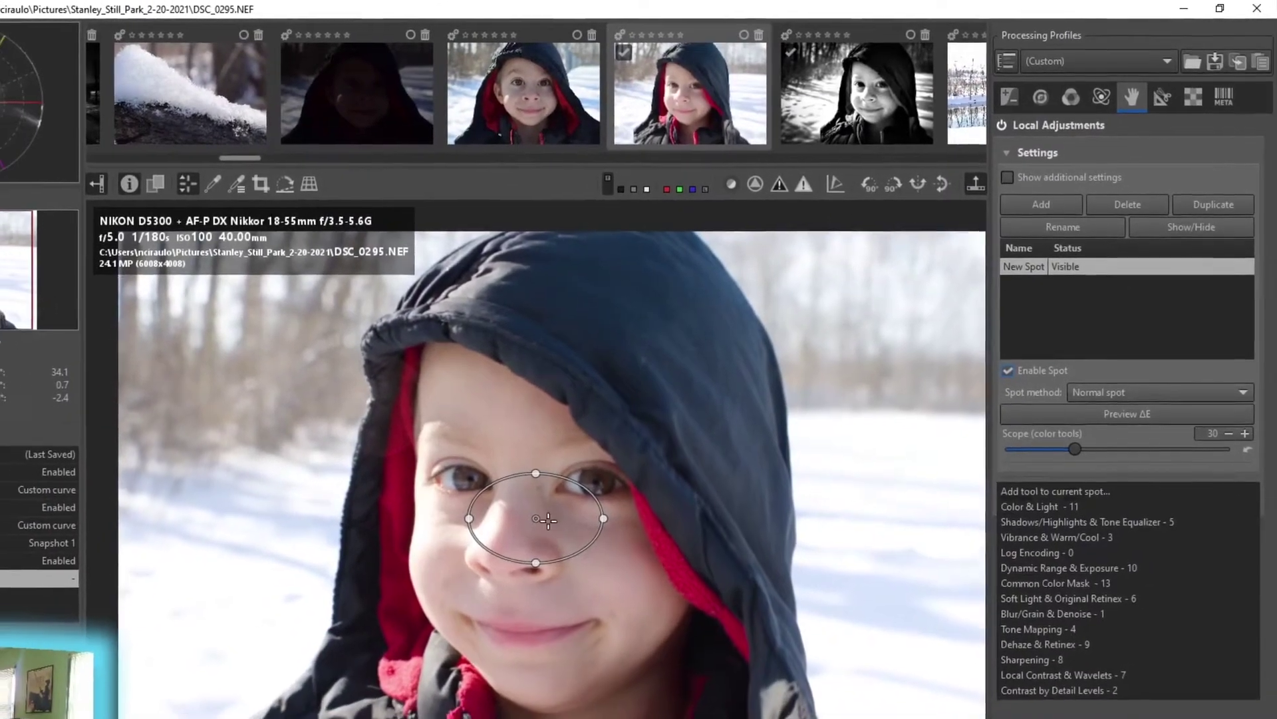
{"action": "left_click", "coordinate": [524, 535]}
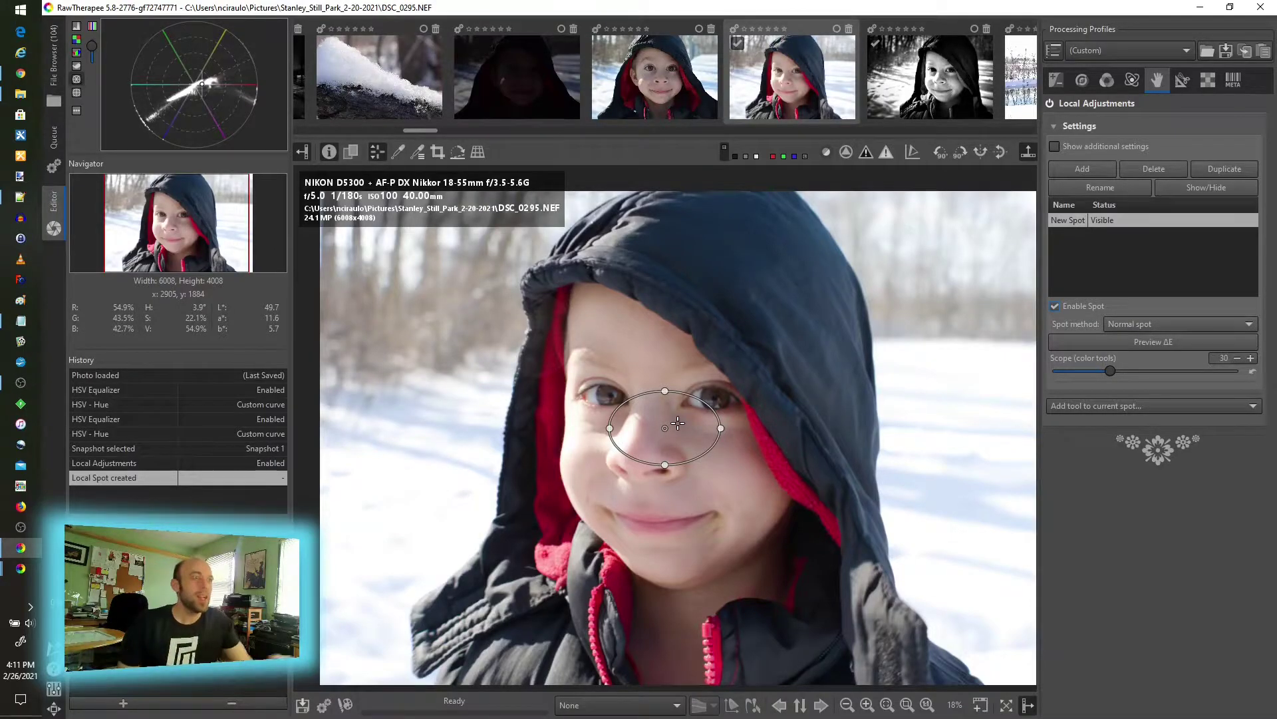
Step: Move the spot's centre to the forehead at about X=-225, Y=-531 and extend its lower and right edges around the face
{"action": "scroll", "coordinate": [670, 428], "scroll_direction": "up", "scroll_amount": 1}
{"action": "scroll", "coordinate": [649, 424], "scroll_direction": "down", "scroll_amount": 1}
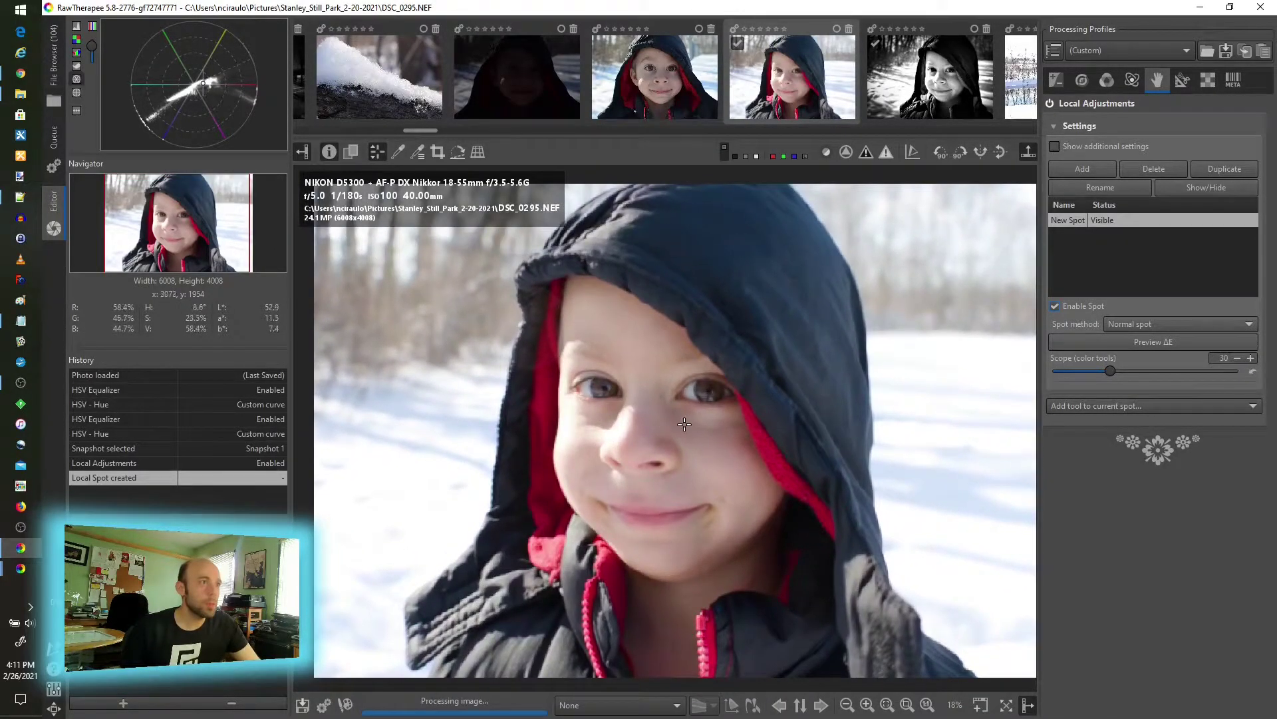
{"action": "left_click_drag", "start_coordinate": [644, 421], "coordinate": [617, 588]}
{"action": "left_click_drag", "start_coordinate": [655, 300], "coordinate": [803, 342]}
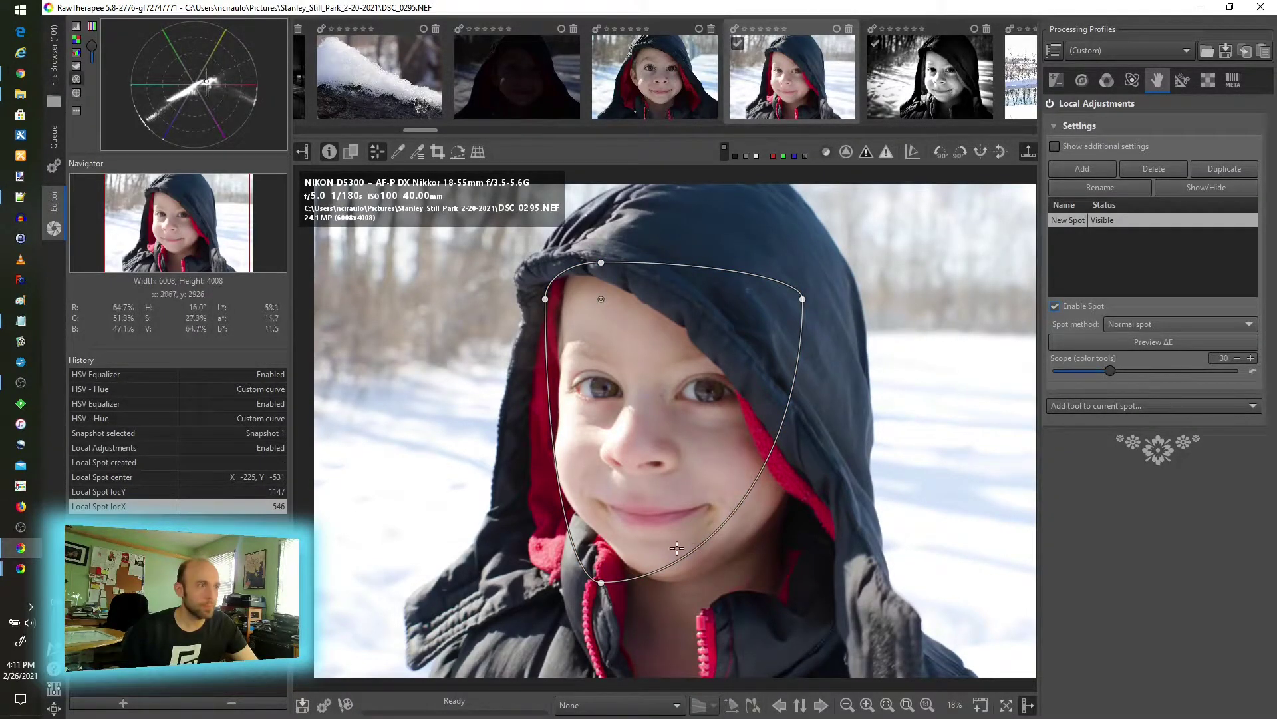
Step: Refine the spot outline, setting its lower extent to about 818, upper to 270 and left to 242
{"action": "left_click_drag", "start_coordinate": [601, 584], "coordinate": [601, 514]}
{"action": "left_click_drag", "start_coordinate": [602, 261], "coordinate": [601, 232]}
{"action": "left_click_drag", "start_coordinate": [602, 514], "coordinate": [602, 501]}
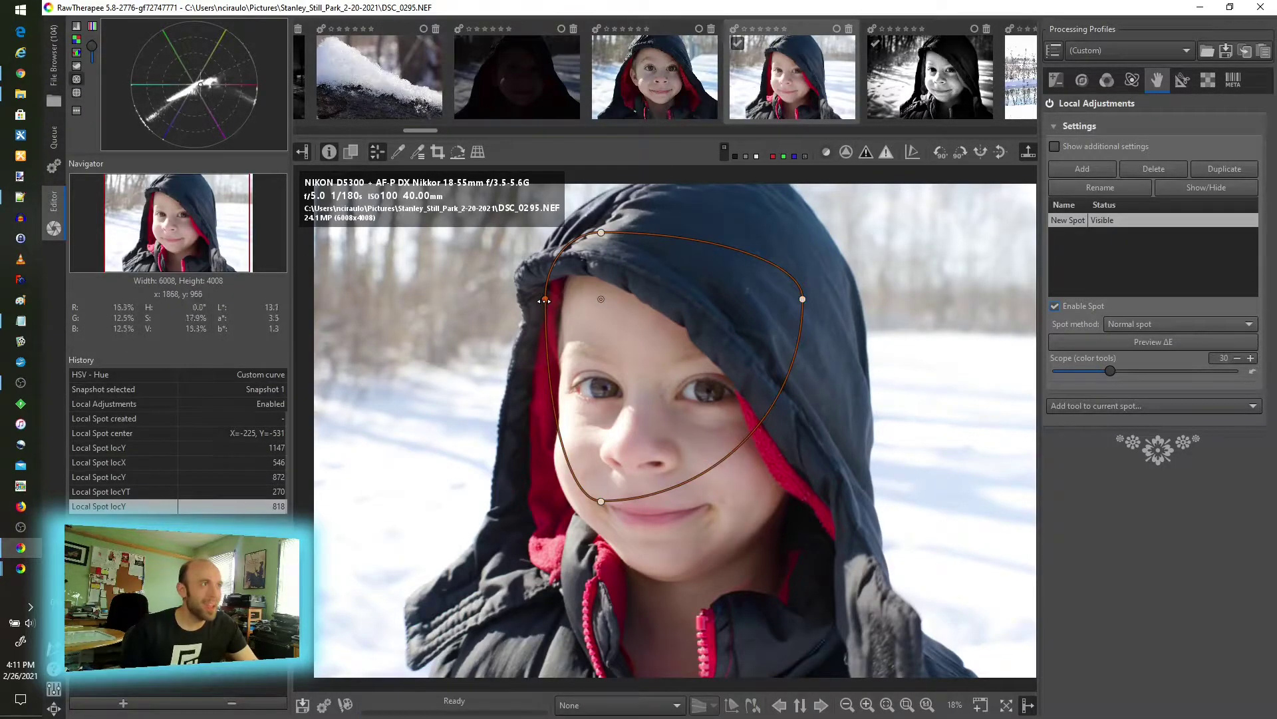
{"action": "left_click_drag", "start_coordinate": [544, 300], "coordinate": [510, 299]}
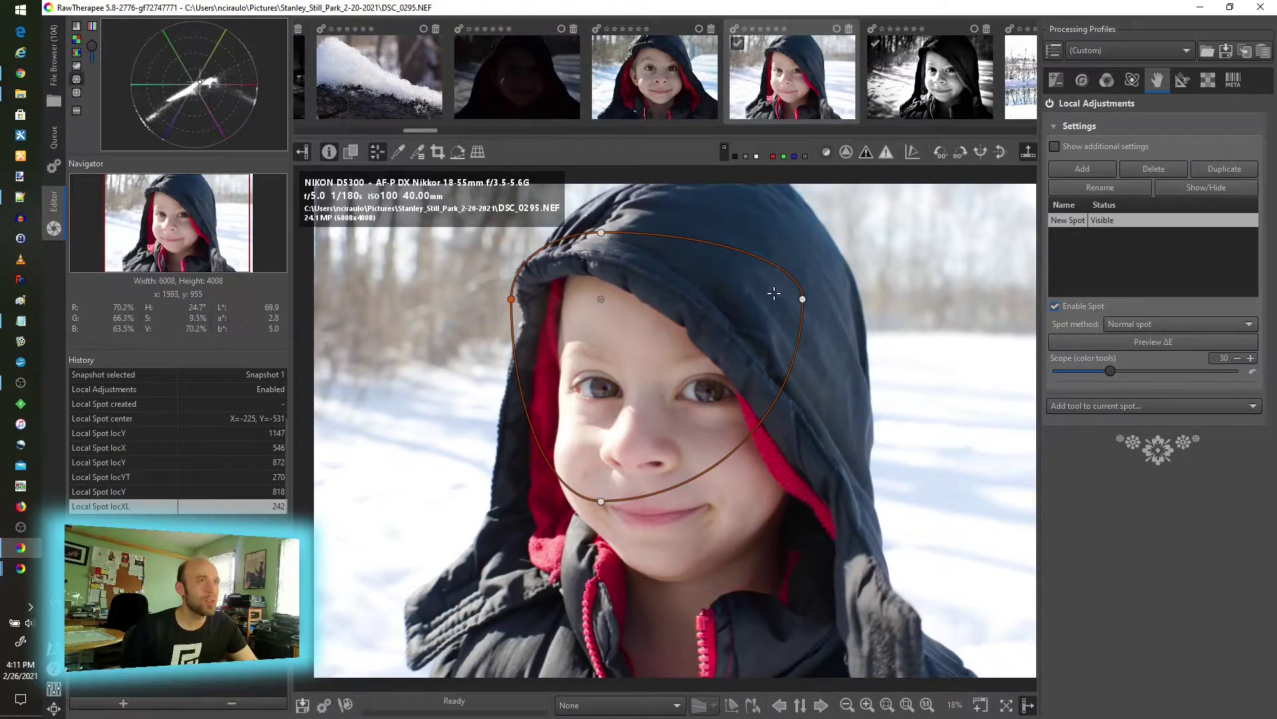
Step: Extend the spot below the chin, recentre it at about X=-150, Y=-427, and widen its right extent to about 563
{"action": "left_click_drag", "start_coordinate": [608, 524], "coordinate": [609, 579]}
{"action": "left_click_drag", "start_coordinate": [601, 300], "coordinate": [628, 324]}
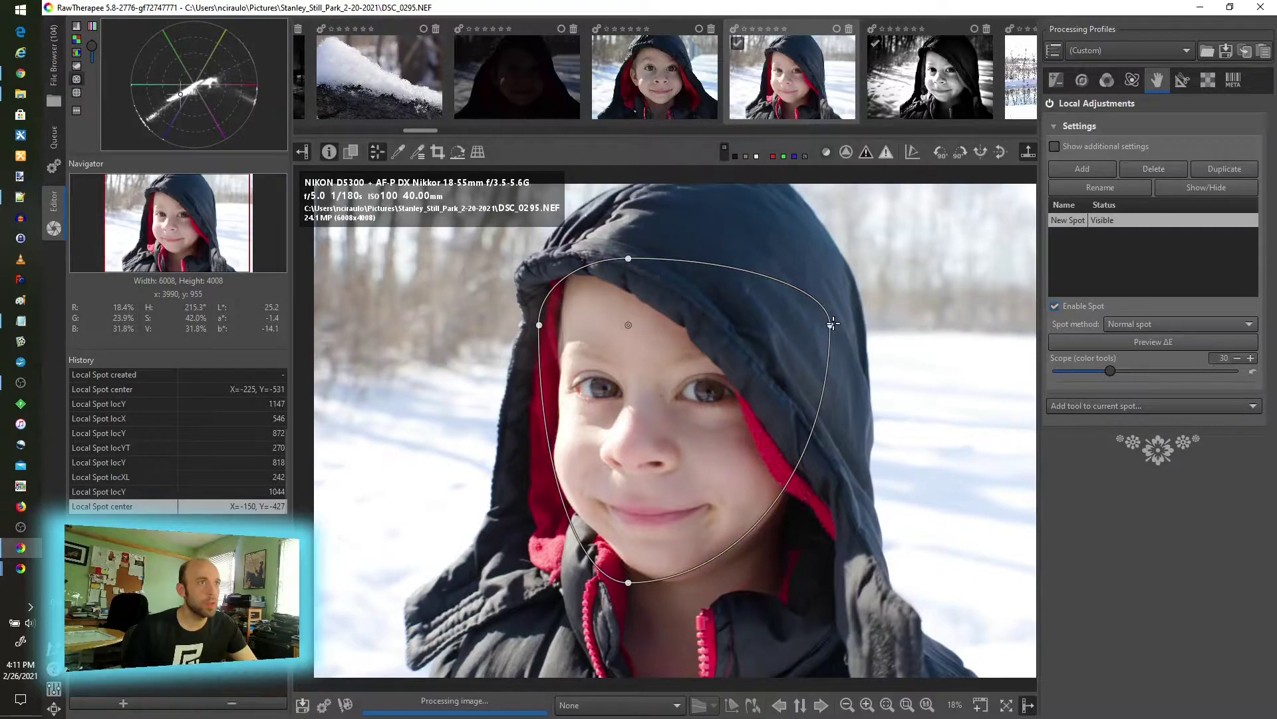
{"action": "left_click_drag", "start_coordinate": [832, 326], "coordinate": [837, 365]}
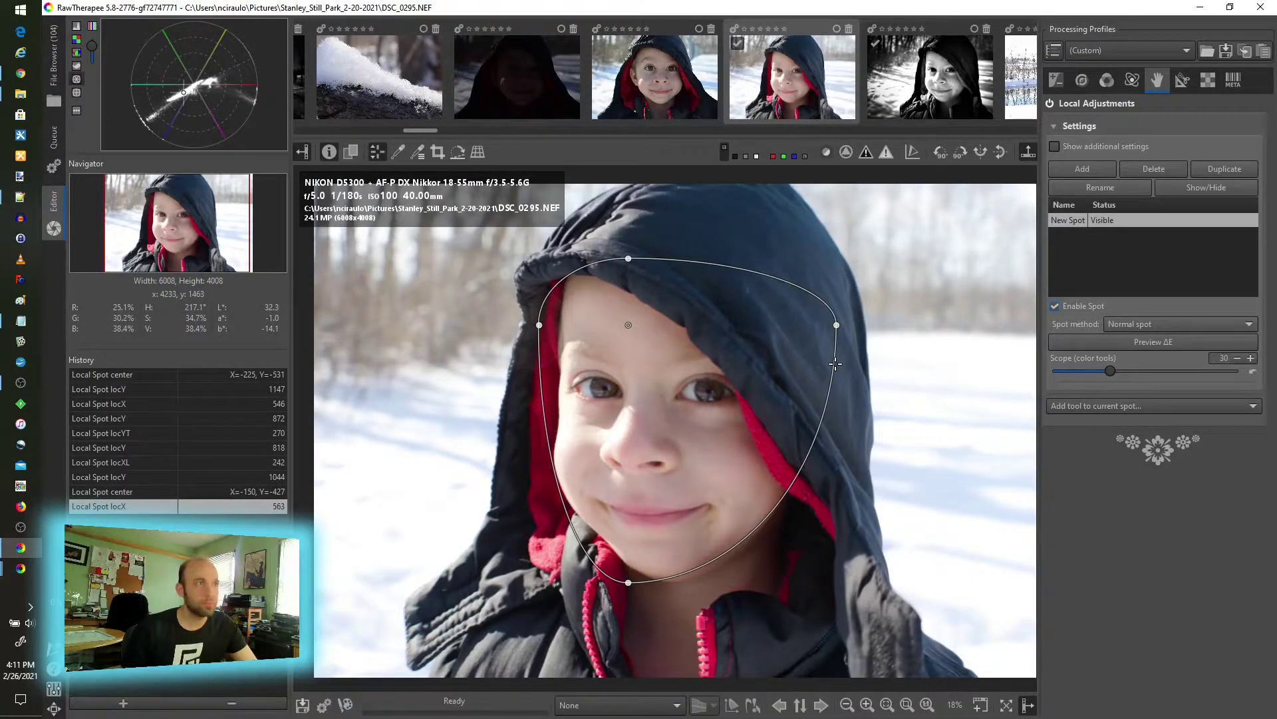
Step: Show the additional spot settings and try the other RT-spot shape before returning it to Ellipse
{"action": "left_click", "coordinate": [1054, 147]}
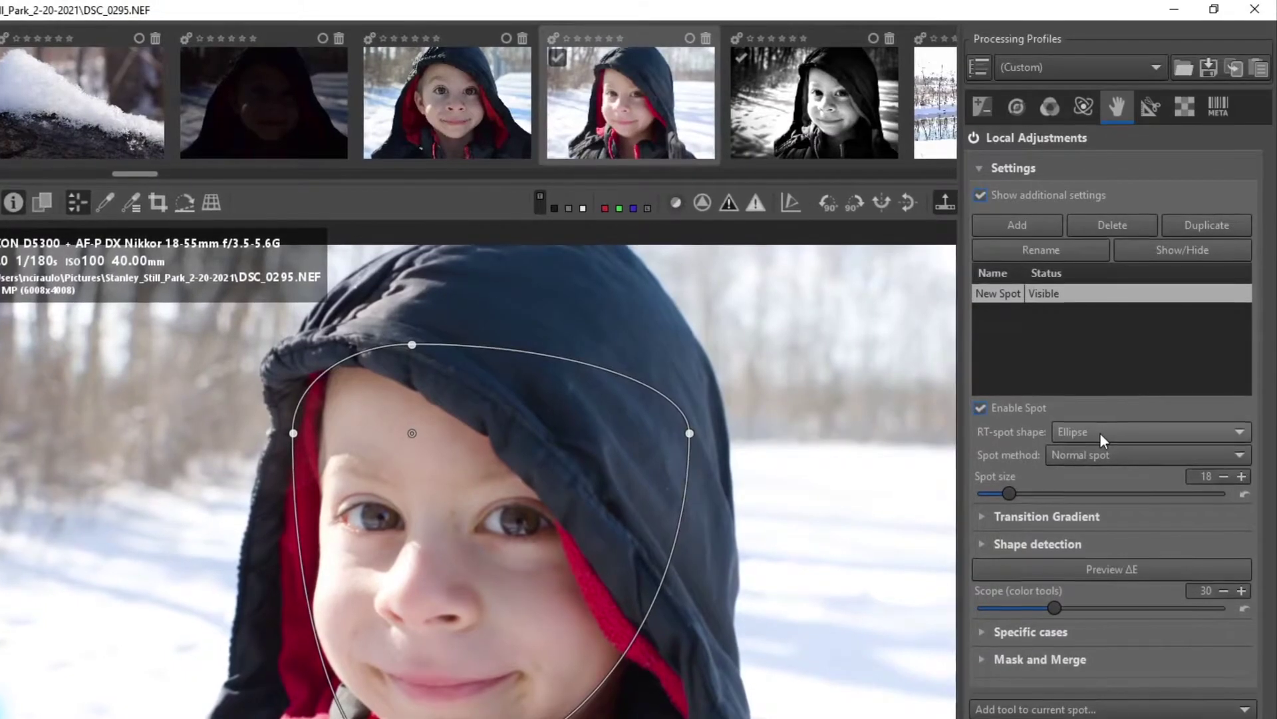
{"action": "left_click", "coordinate": [1100, 433]}
{"action": "left_click", "coordinate": [1100, 450]}
{"action": "left_click", "coordinate": [1096, 434]}
{"action": "left_click", "coordinate": [1092, 417]}
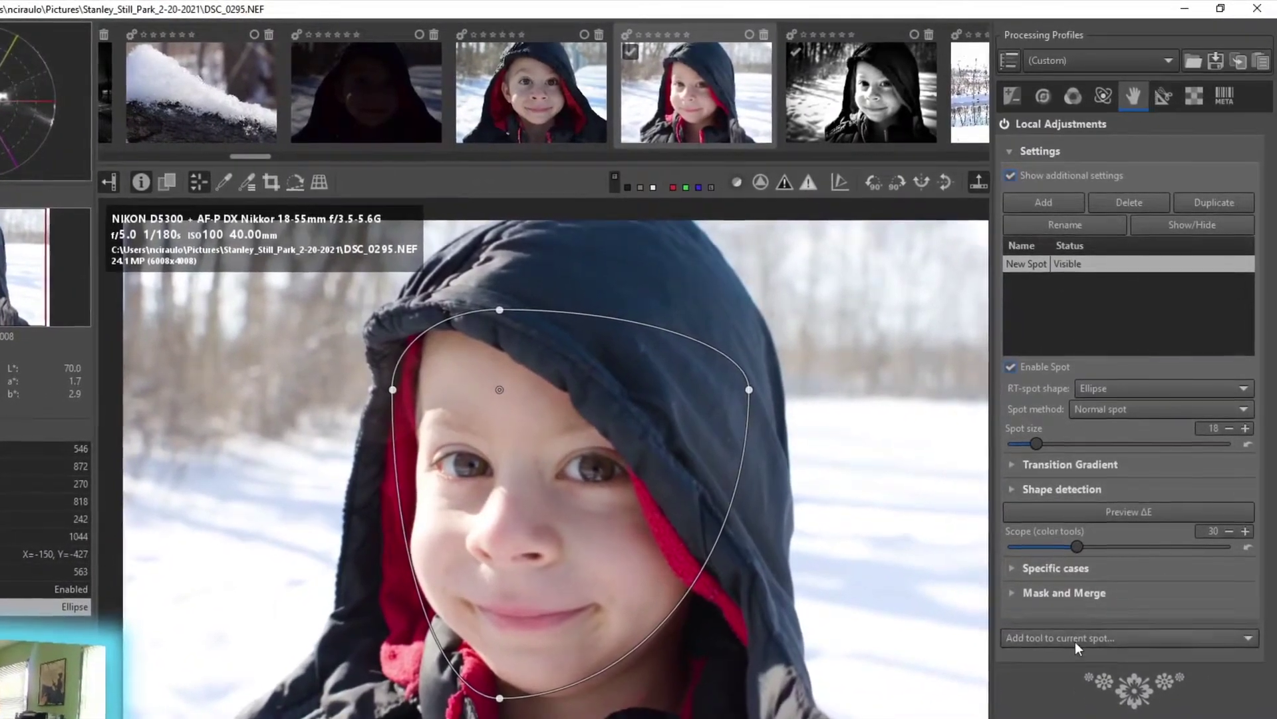
Step: Add the Vibrance & Warm/Cool tool to the face spot, setting vibrance to -2 and warm/cool to about 99
{"action": "left_click", "coordinate": [1075, 640]}
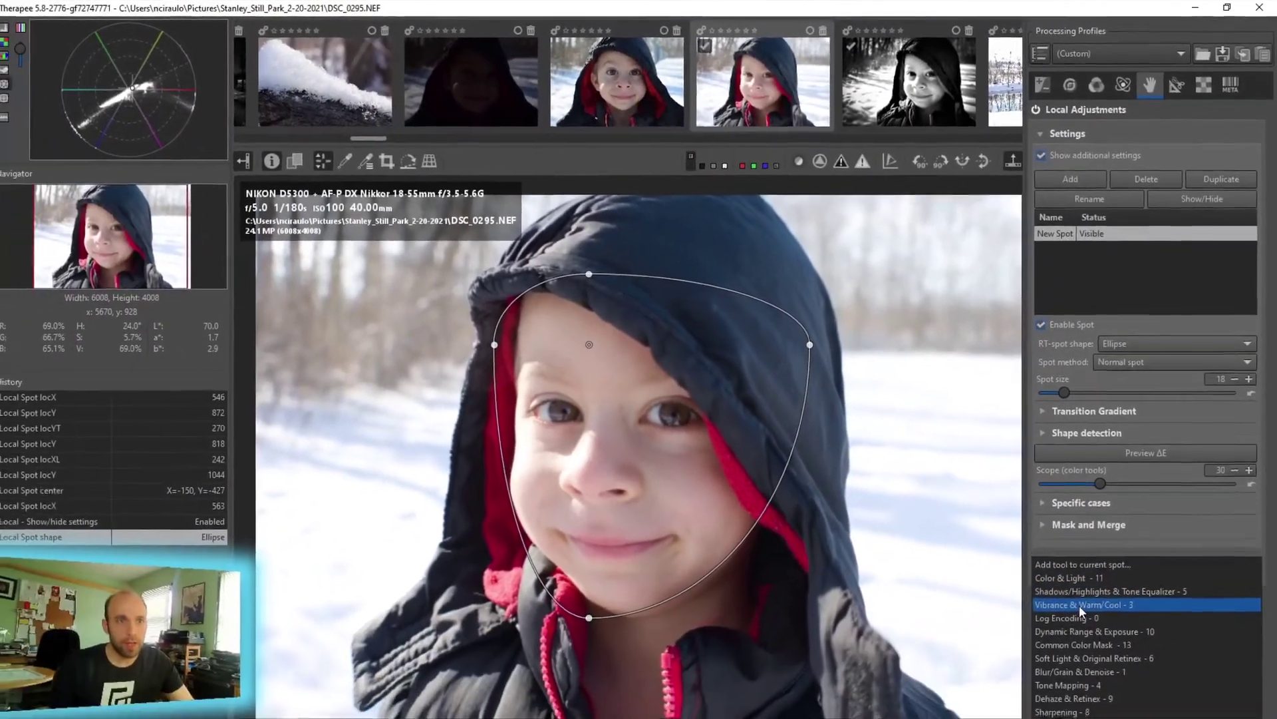
{"action": "left_click", "coordinate": [1080, 605]}
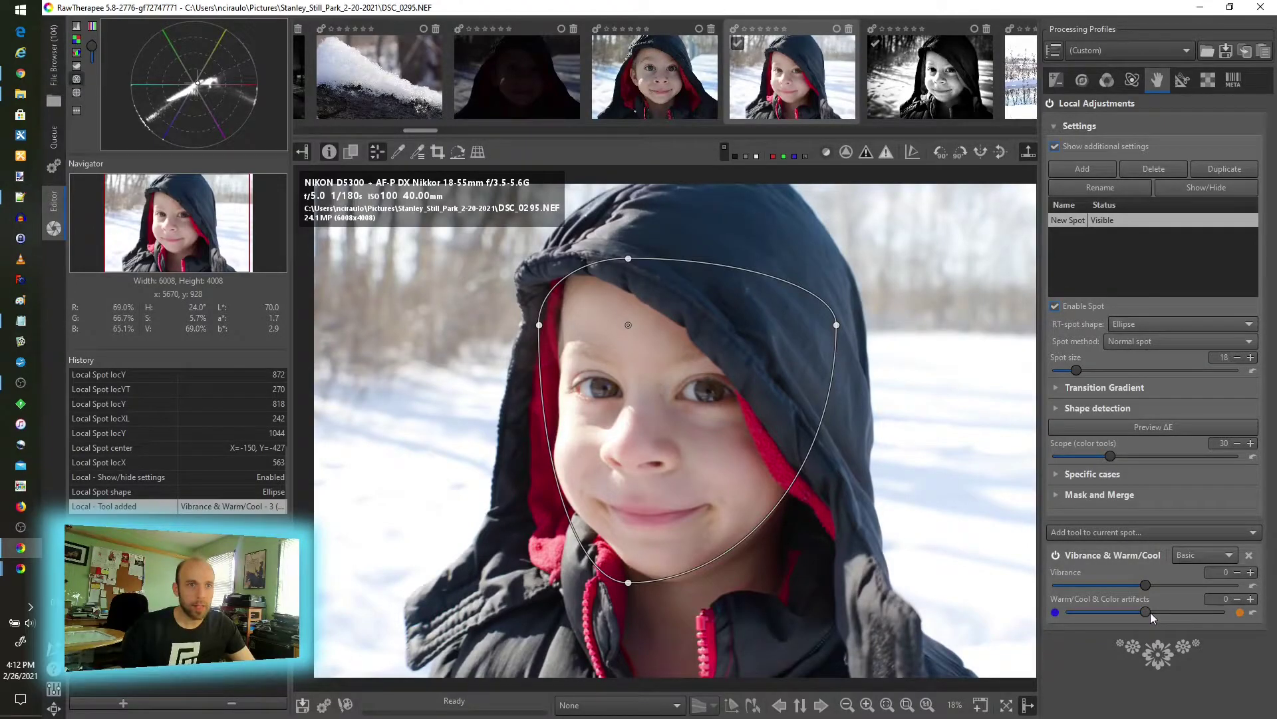
{"action": "left_click_drag", "start_coordinate": [1143, 585], "coordinate": [1227, 585]}
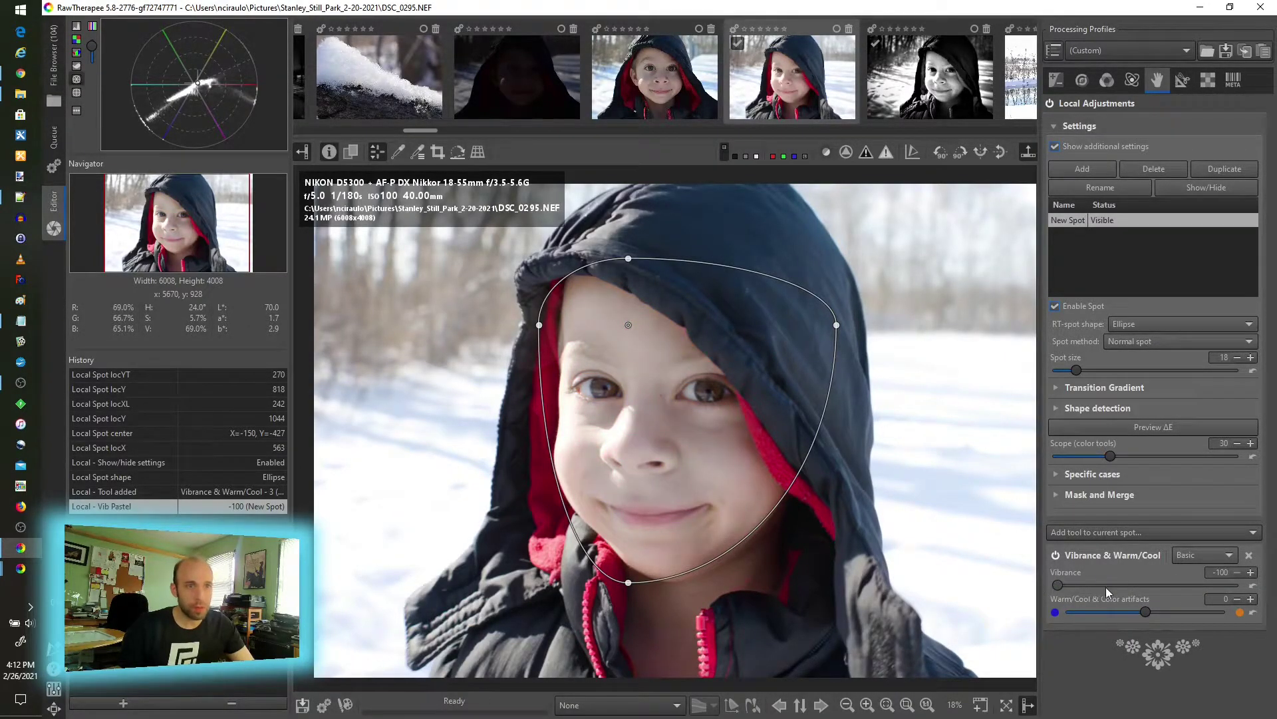
{"action": "left_click_drag", "start_coordinate": [1149, 586], "coordinate": [1156, 585]}
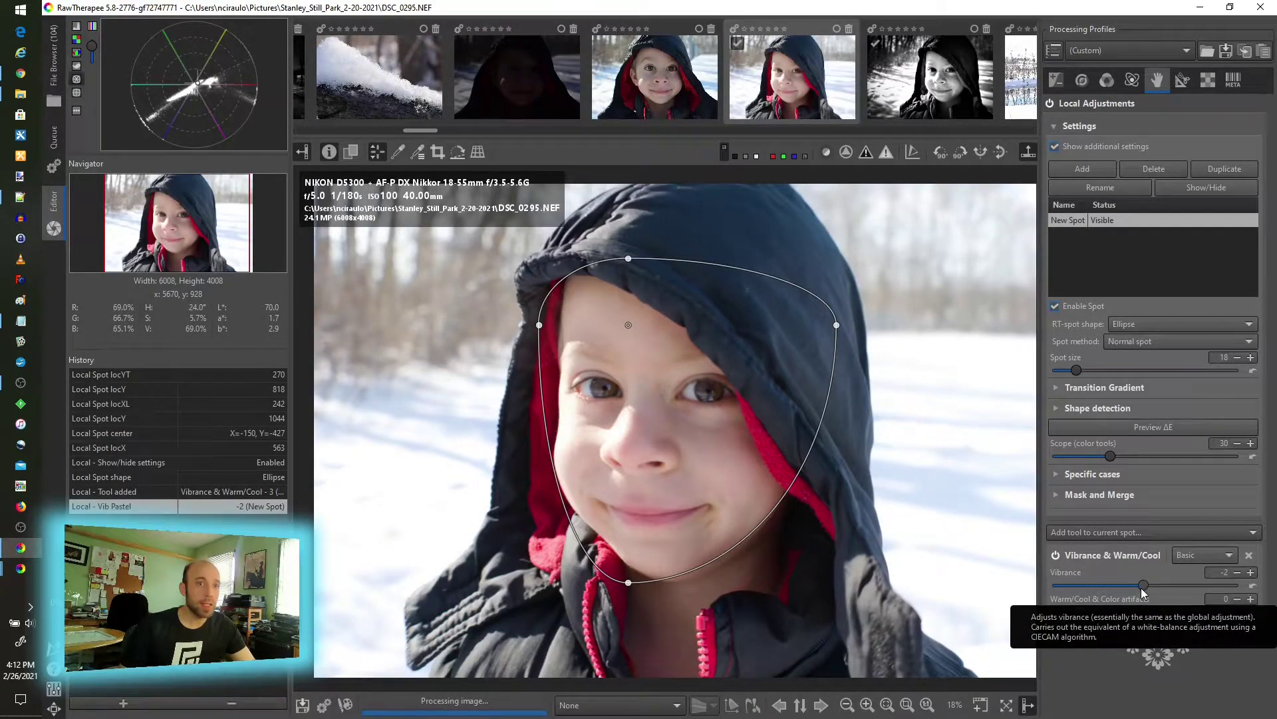
{"action": "left_click_drag", "start_coordinate": [1147, 612], "coordinate": [1215, 601]}
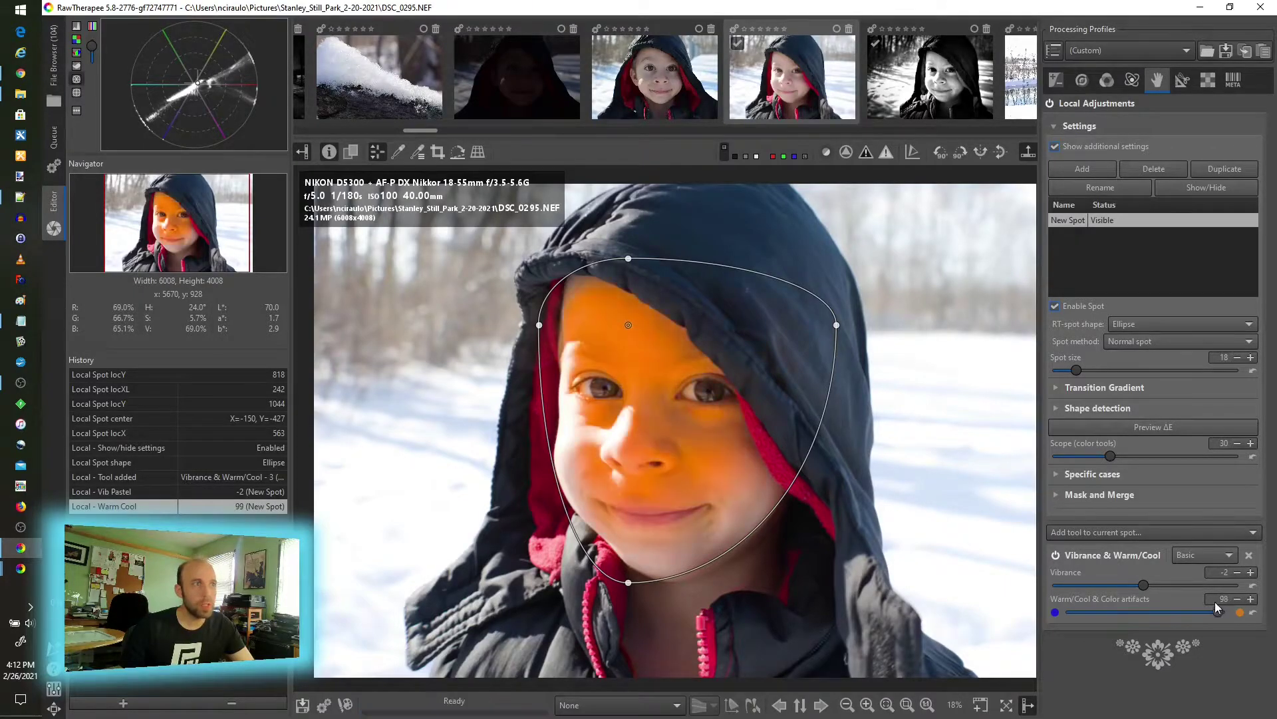
Step: Set the face spot's warm/cool to about 45 and view the available spot methods without changing the current one
{"action": "left_click", "coordinate": [1165, 616]}
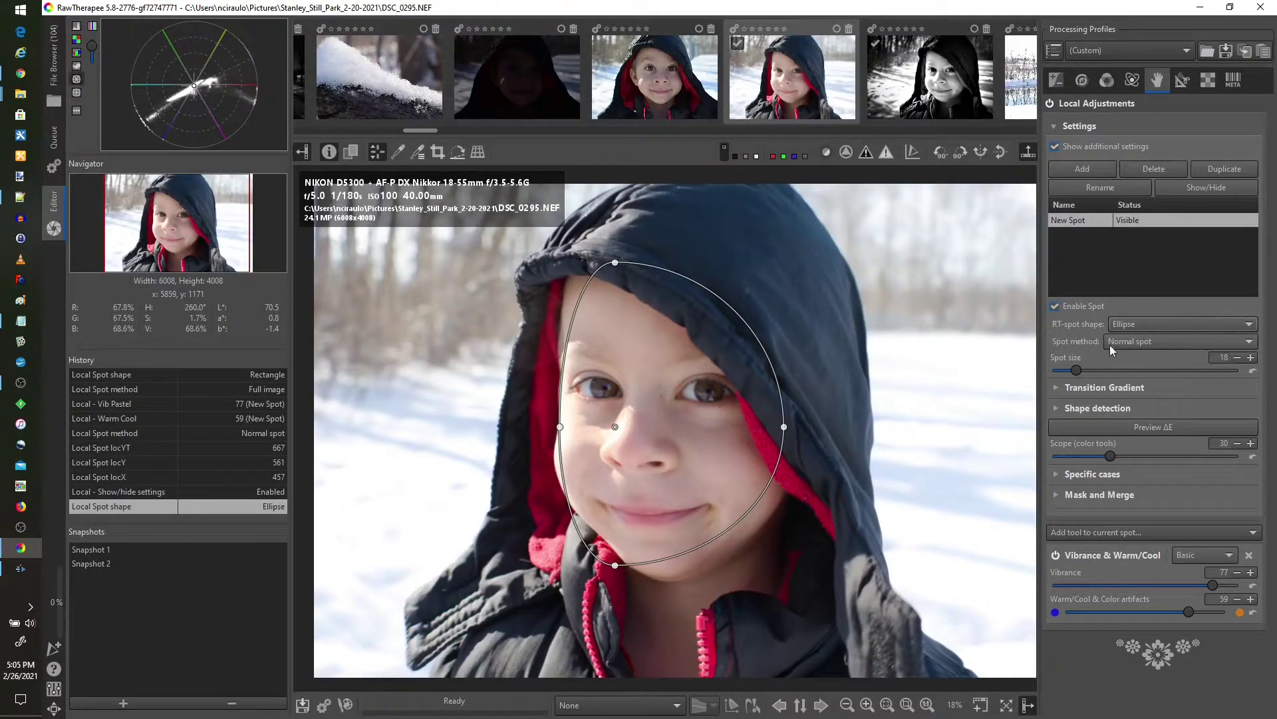
{"action": "left_click", "coordinate": [1146, 342]}
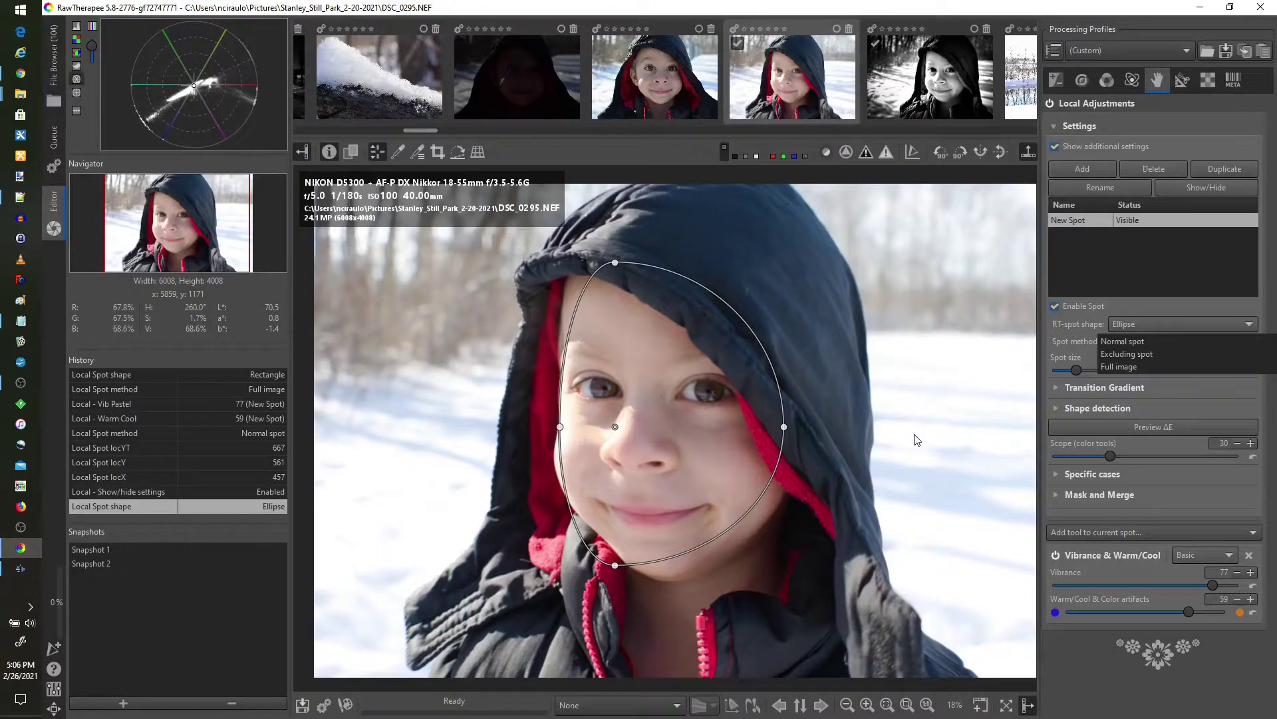
{"action": "left_click", "coordinate": [1086, 266]}
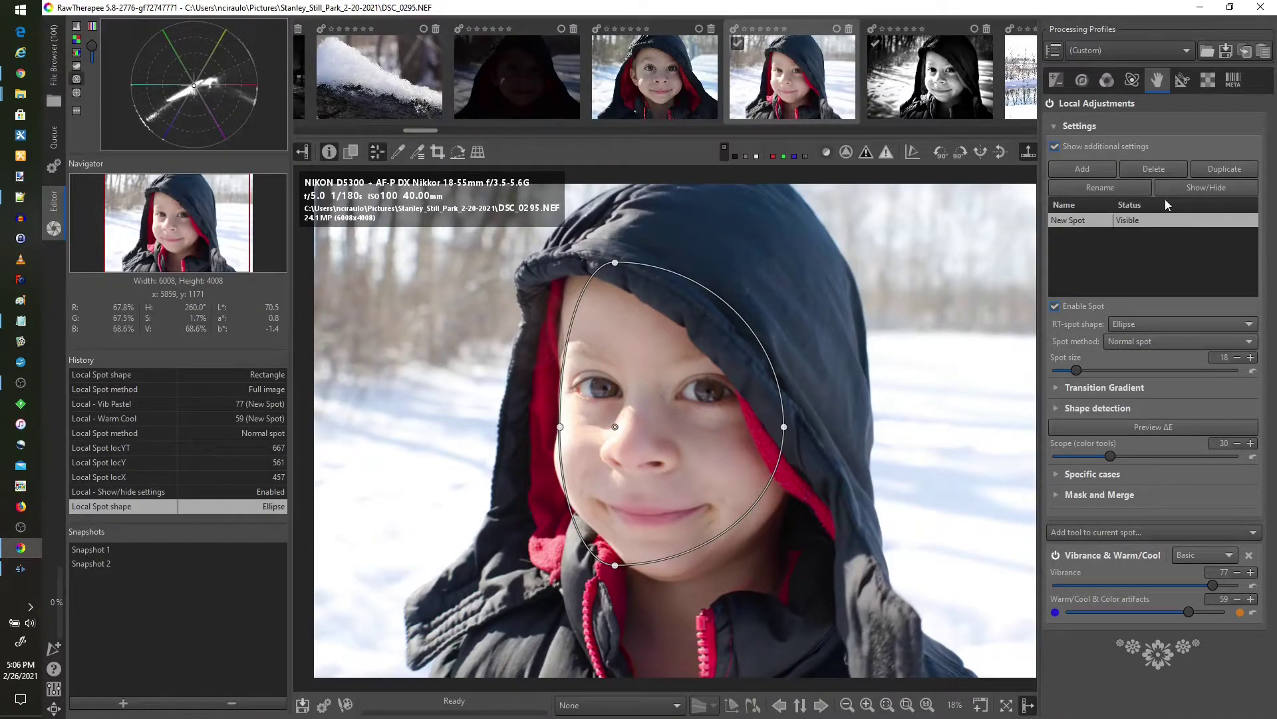
Step: Duplicate the face spot and set the copy's spot method to Full image
{"action": "left_click", "coordinate": [1213, 168]}
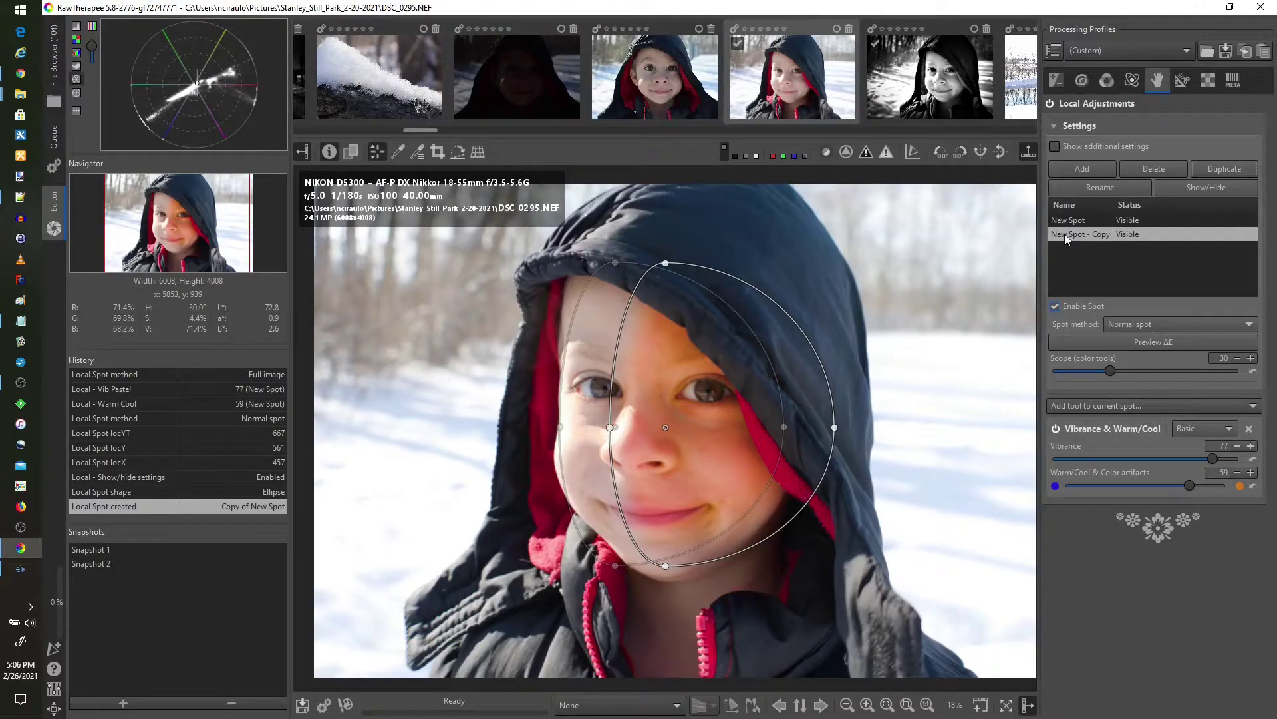
{"action": "left_click", "coordinate": [1158, 324]}
{"action": "left_click", "coordinate": [1143, 350]}
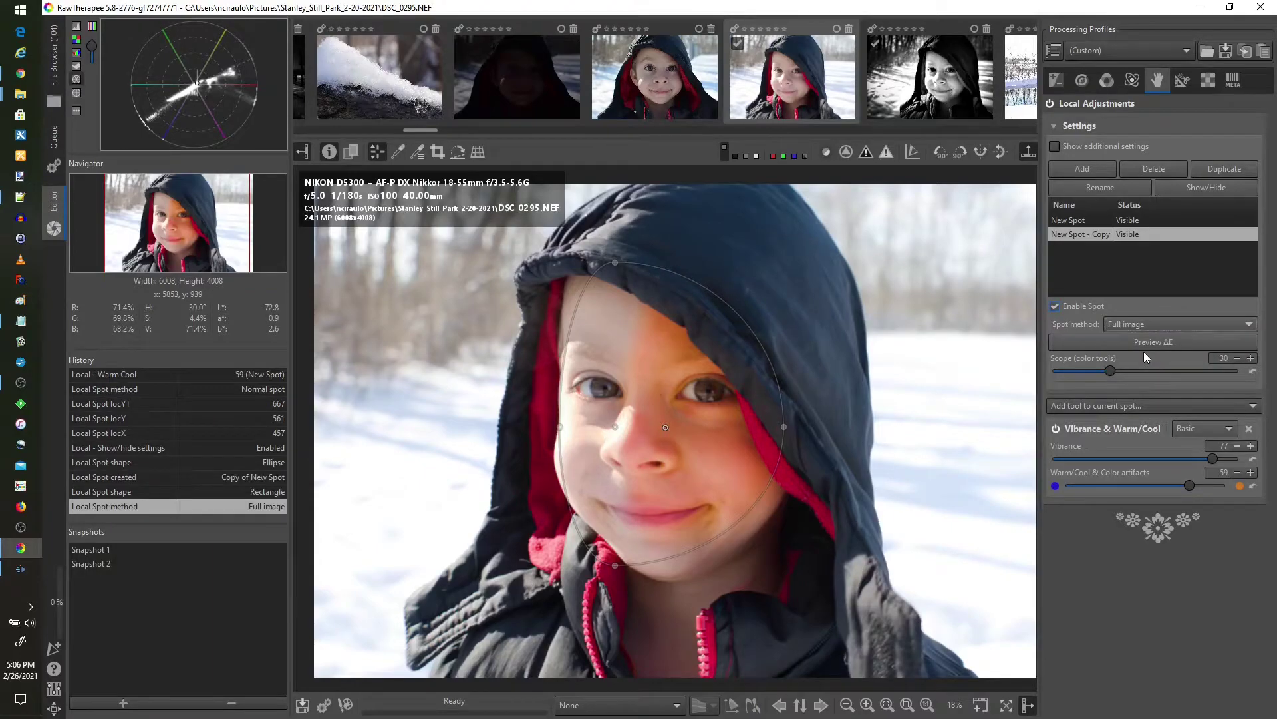
Step: Toggle the full-image copy to compare its effect, then disable the original face spot and hide its outline
{"action": "left_click", "coordinate": [1055, 307]}
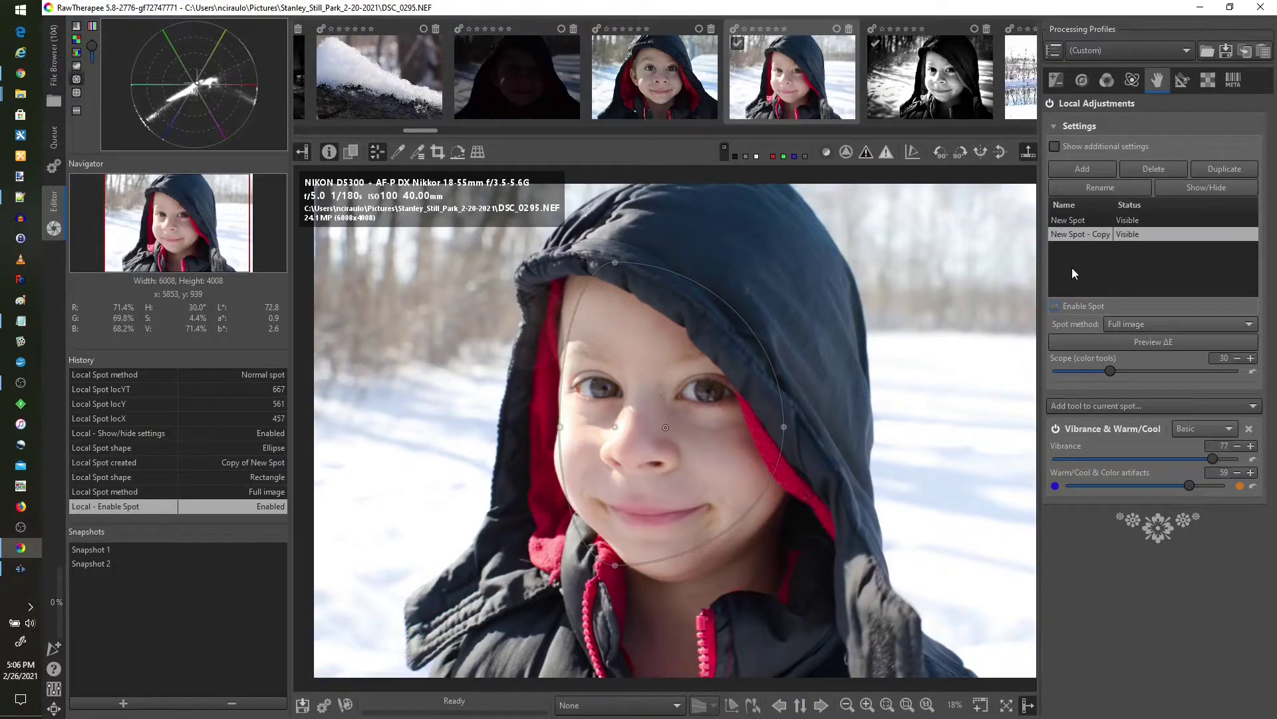
{"action": "left_click", "coordinate": [1072, 221]}
{"action": "left_click", "coordinate": [1056, 306]}
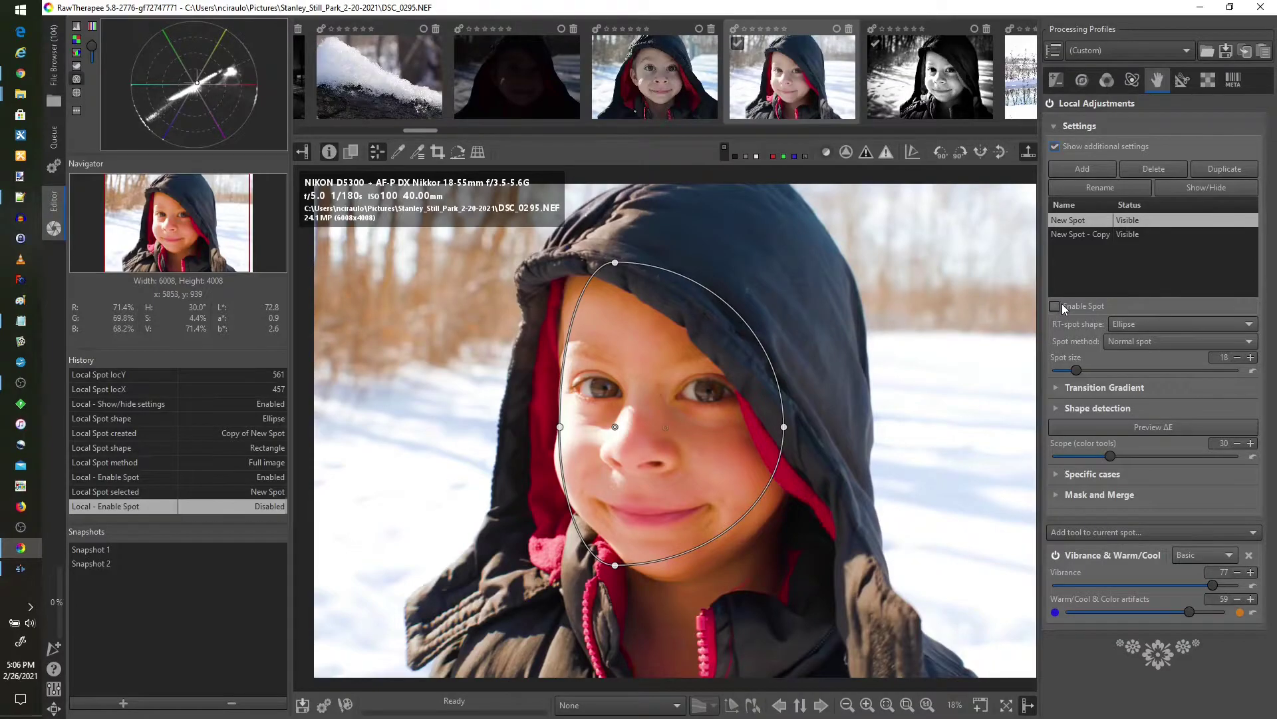
{"action": "left_click", "coordinate": [1204, 189]}
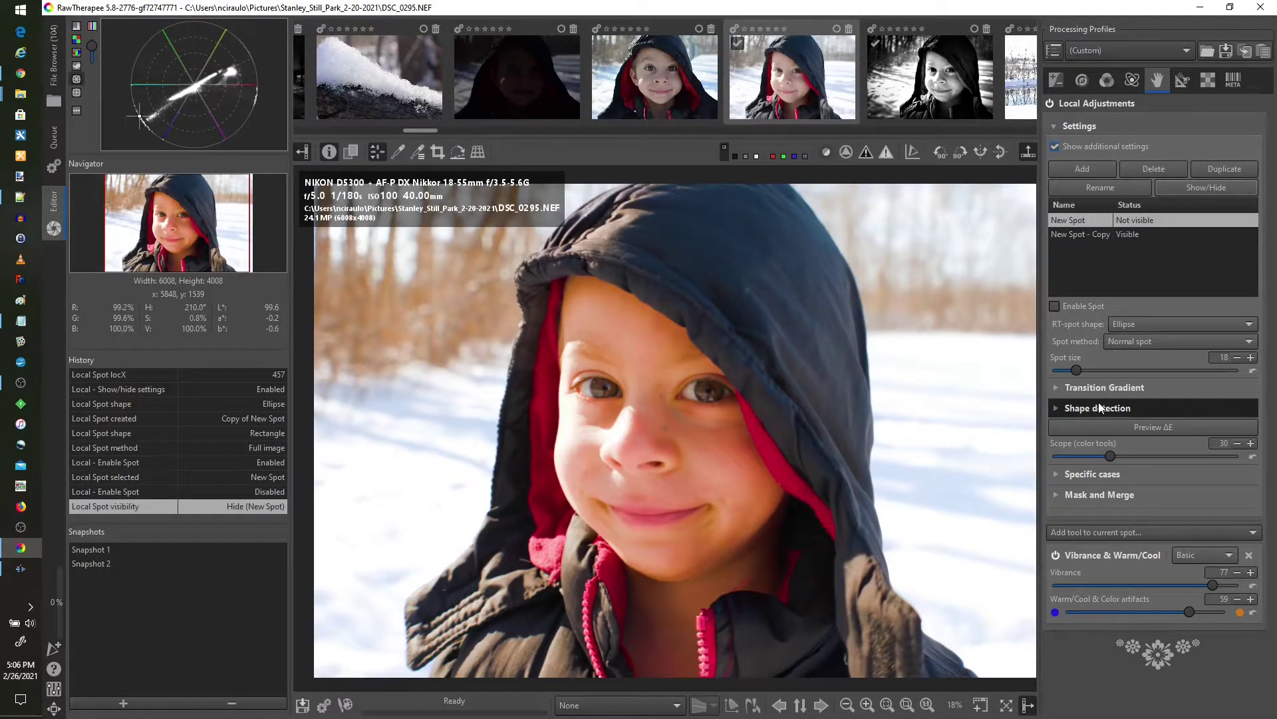
Step: Examine the spot's Shape detection and Mask and Merge settings
{"action": "mouse_move", "coordinate": [1096, 402]}
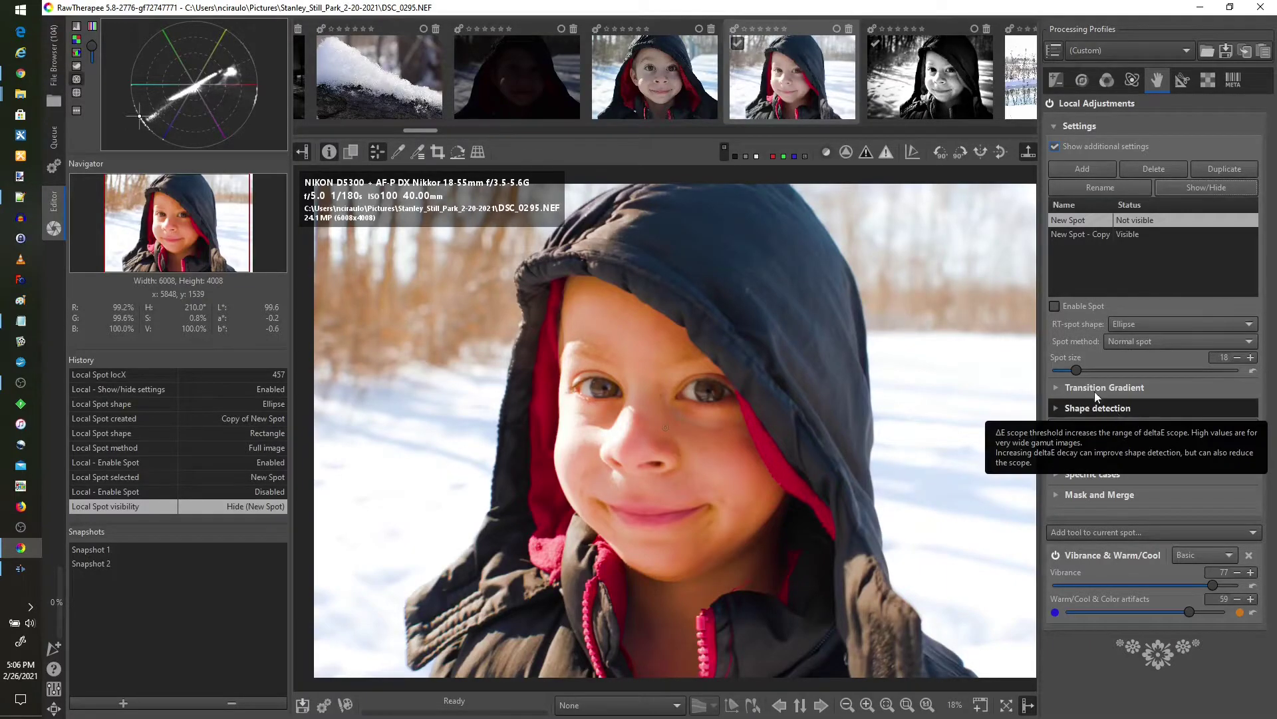
{"action": "left_click", "coordinate": [1058, 409]}
{"action": "left_click", "coordinate": [1057, 409]}
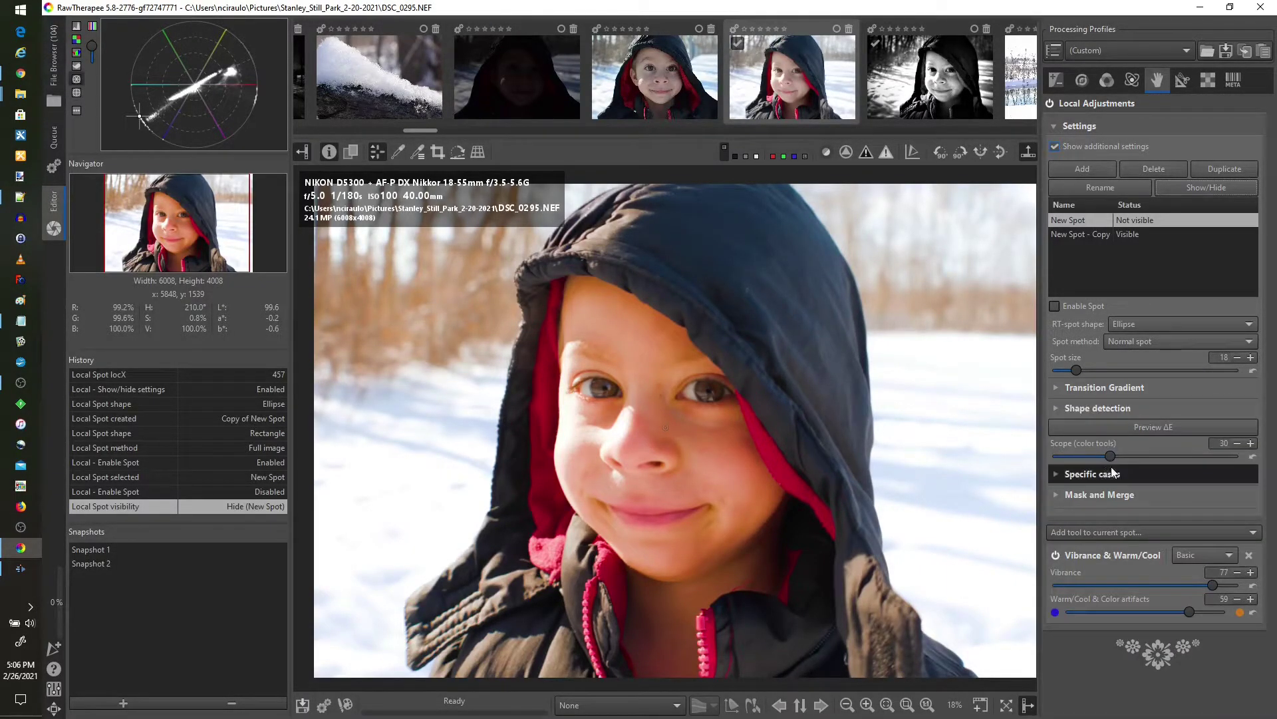
{"action": "left_click", "coordinate": [1056, 495]}
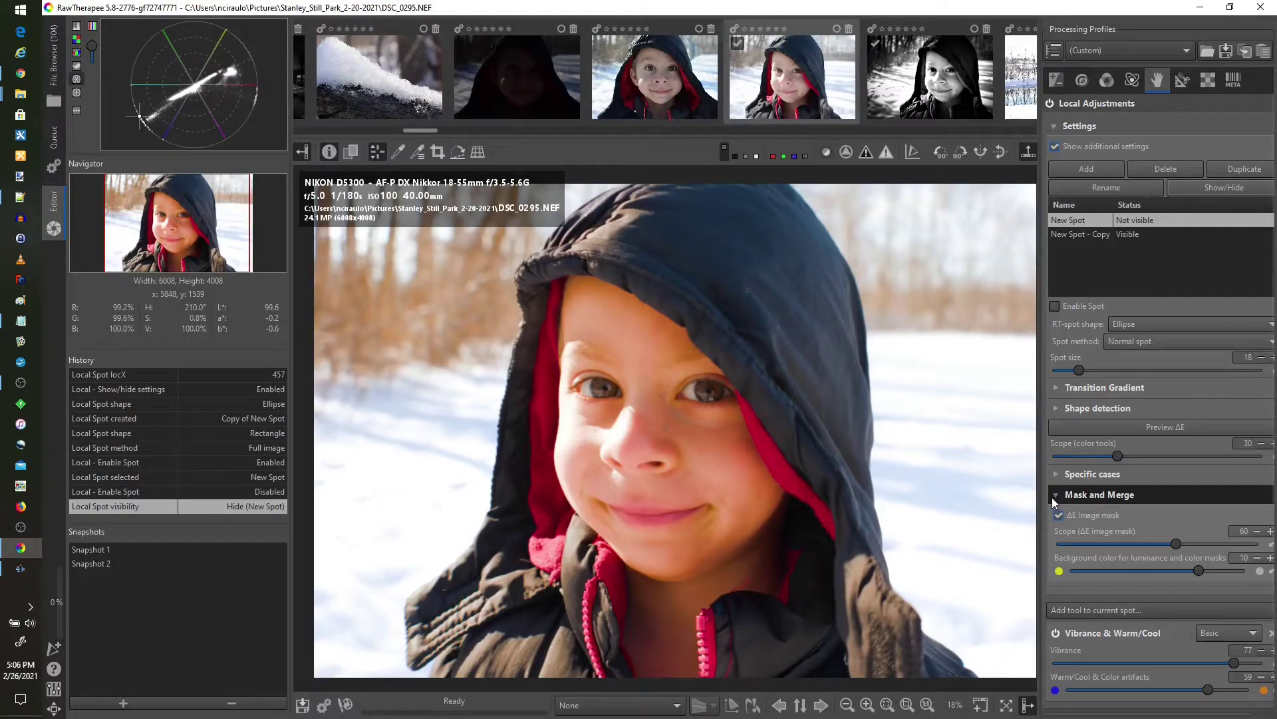
{"action": "left_click", "coordinate": [1056, 497]}
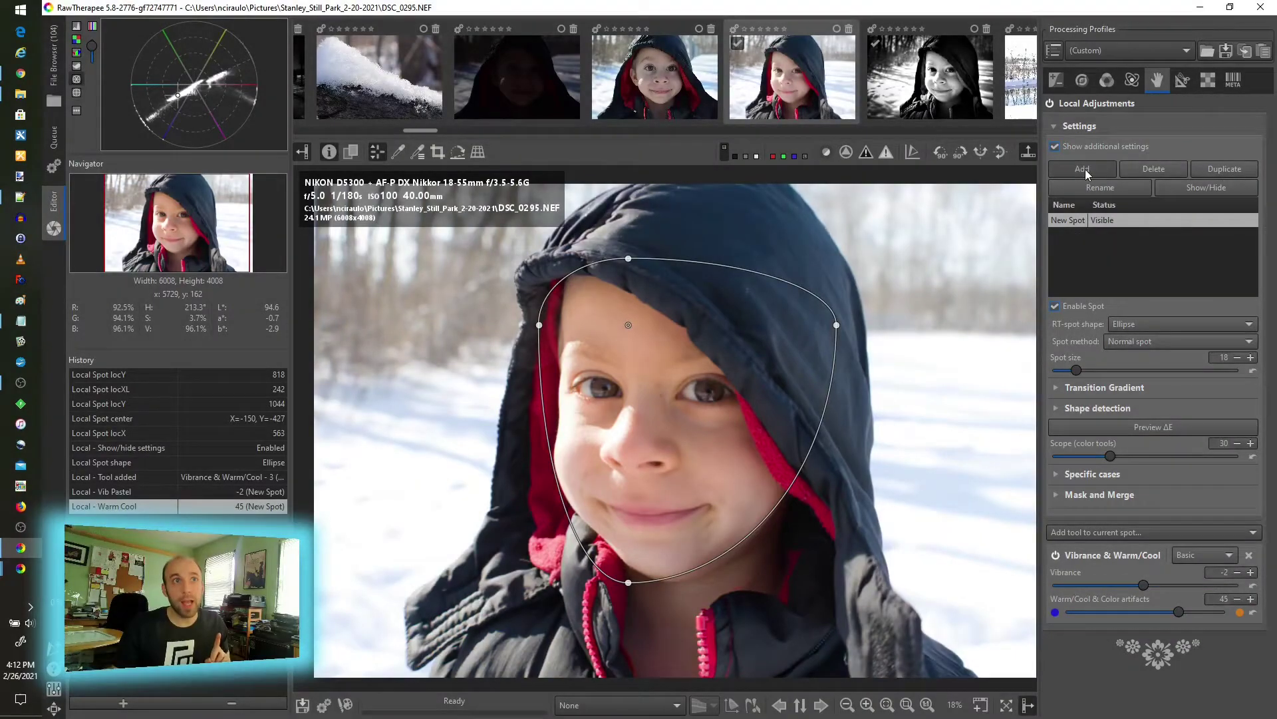
Step: Add a second spot with the Tone Mapping tool and move its centre to X=497, Y=62 at the hood's edge
{"action": "left_click", "coordinate": [1084, 169]}
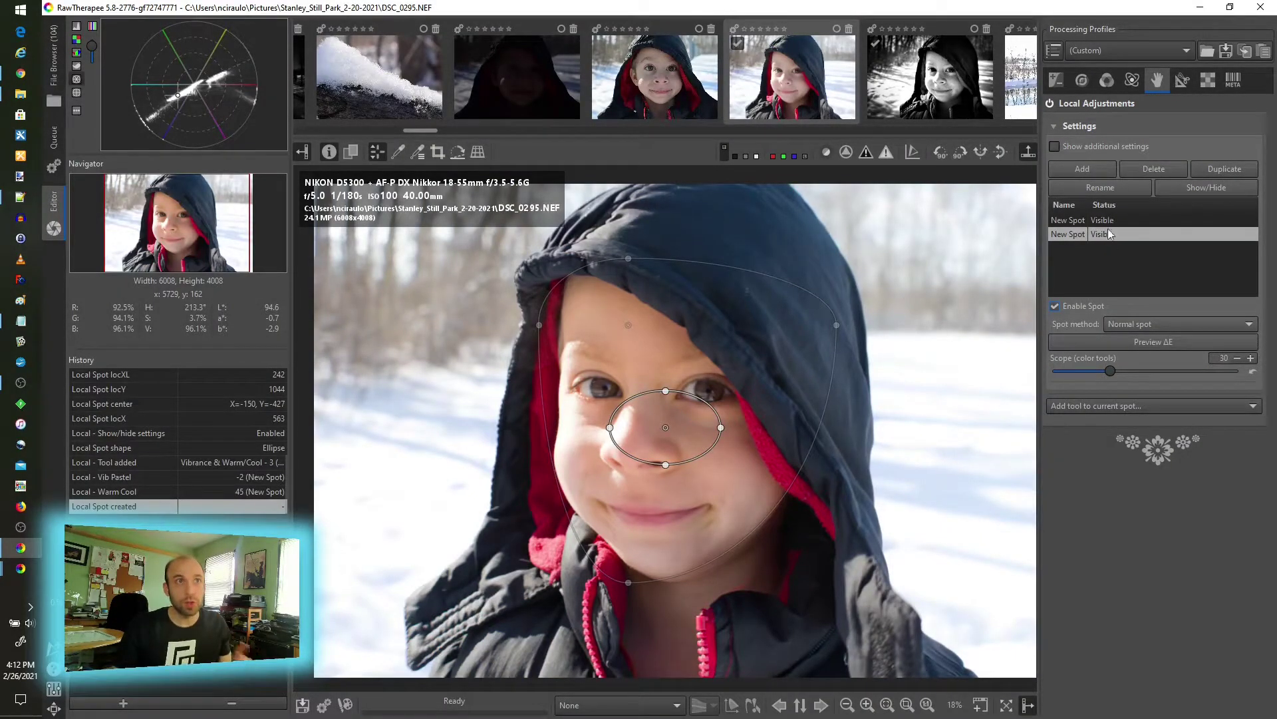
{"action": "left_click", "coordinate": [1133, 405]}
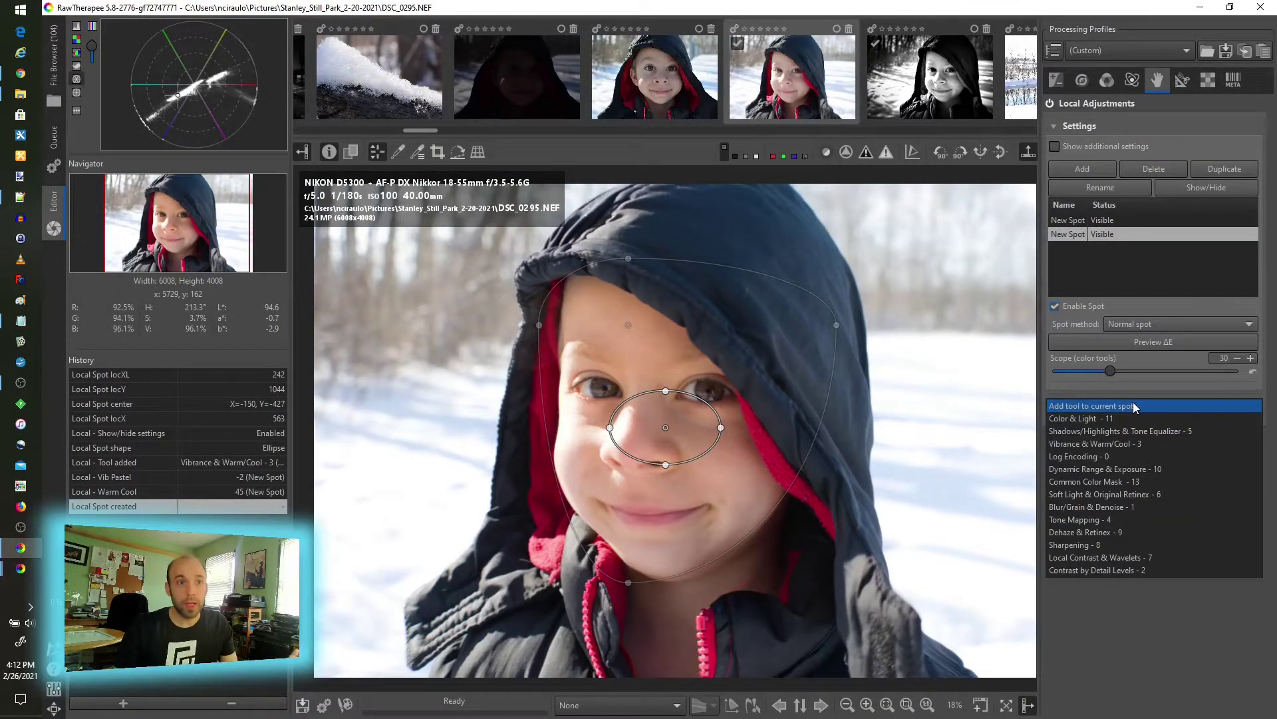
{"action": "left_click", "coordinate": [1119, 516]}
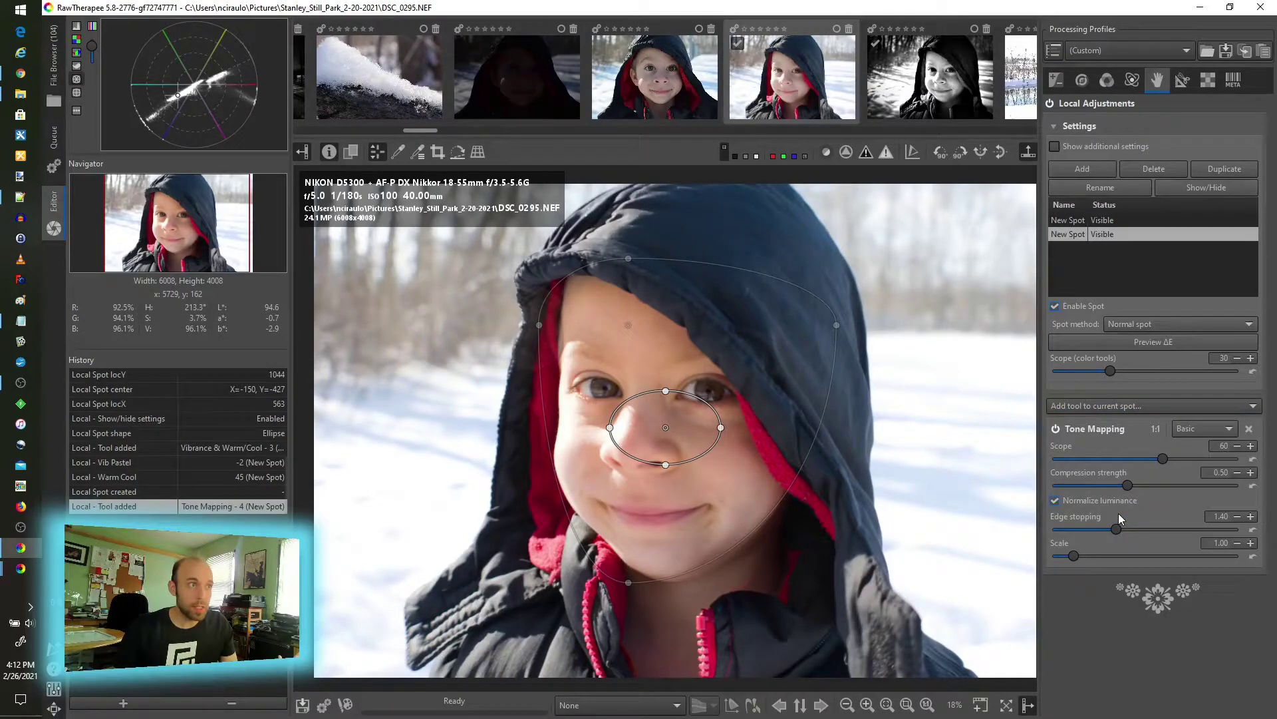
{"action": "left_click", "coordinate": [665, 427]}
{"action": "left_click_drag", "start_coordinate": [629, 375], "coordinate": [599, 306]}
{"action": "left_click_drag", "start_coordinate": [735, 382], "coordinate": [868, 446]}
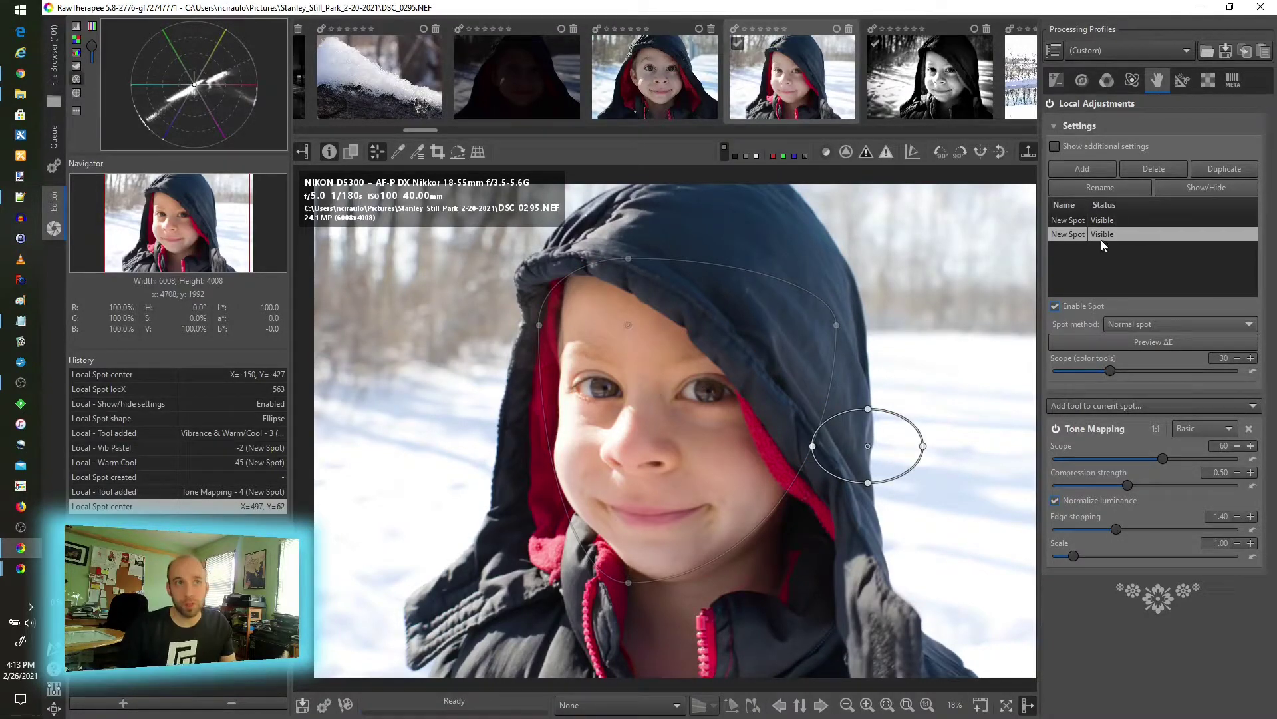
Step: Duplicate the original face spot that carries the Vibrance & Warm/Cool tool
{"action": "left_click", "coordinate": [1103, 221]}
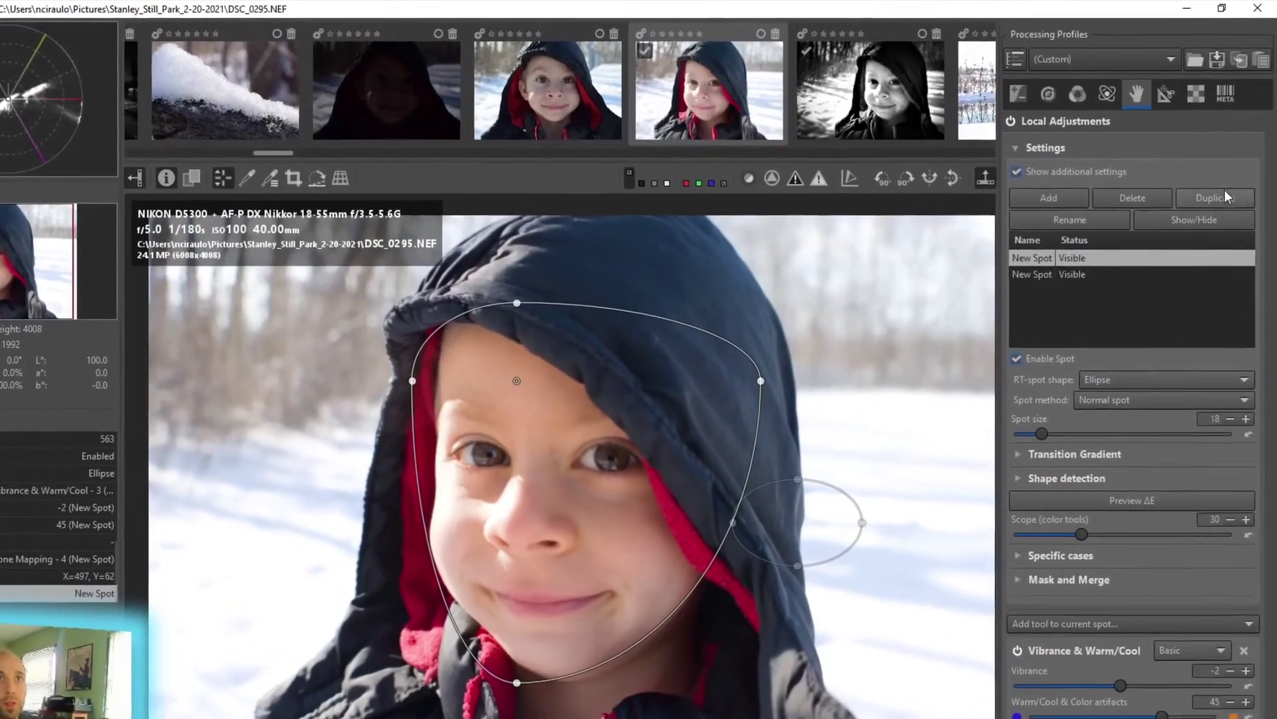
{"action": "left_click", "coordinate": [1225, 194]}
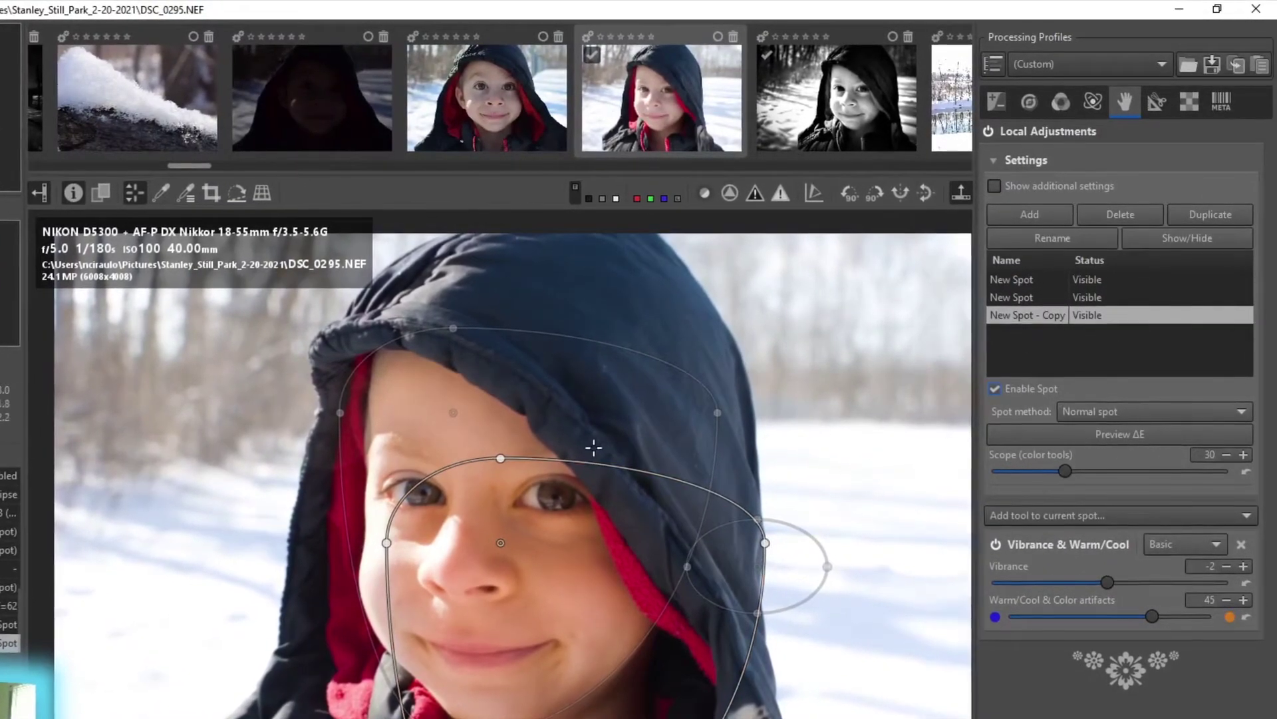
Step: Disable the Tone Mapping spot at the hood's edge and hide its outline
{"action": "left_click", "coordinate": [1066, 298]}
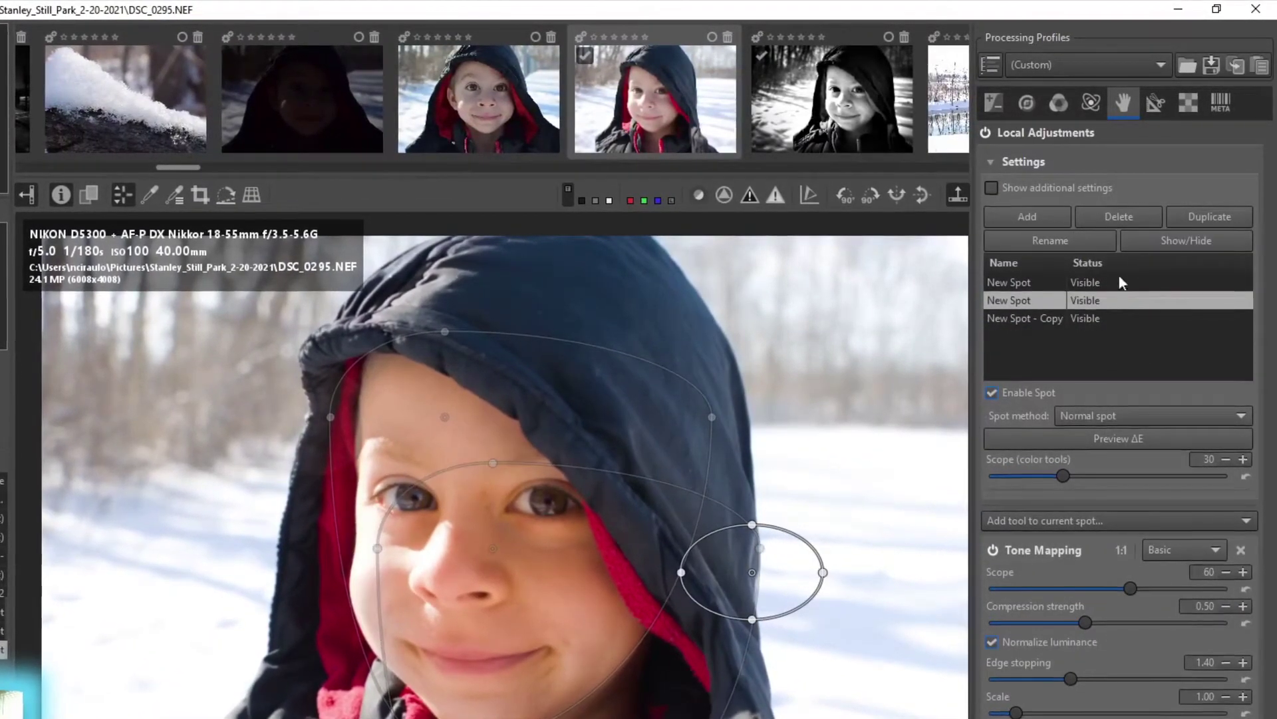
{"action": "left_click", "coordinate": [992, 392]}
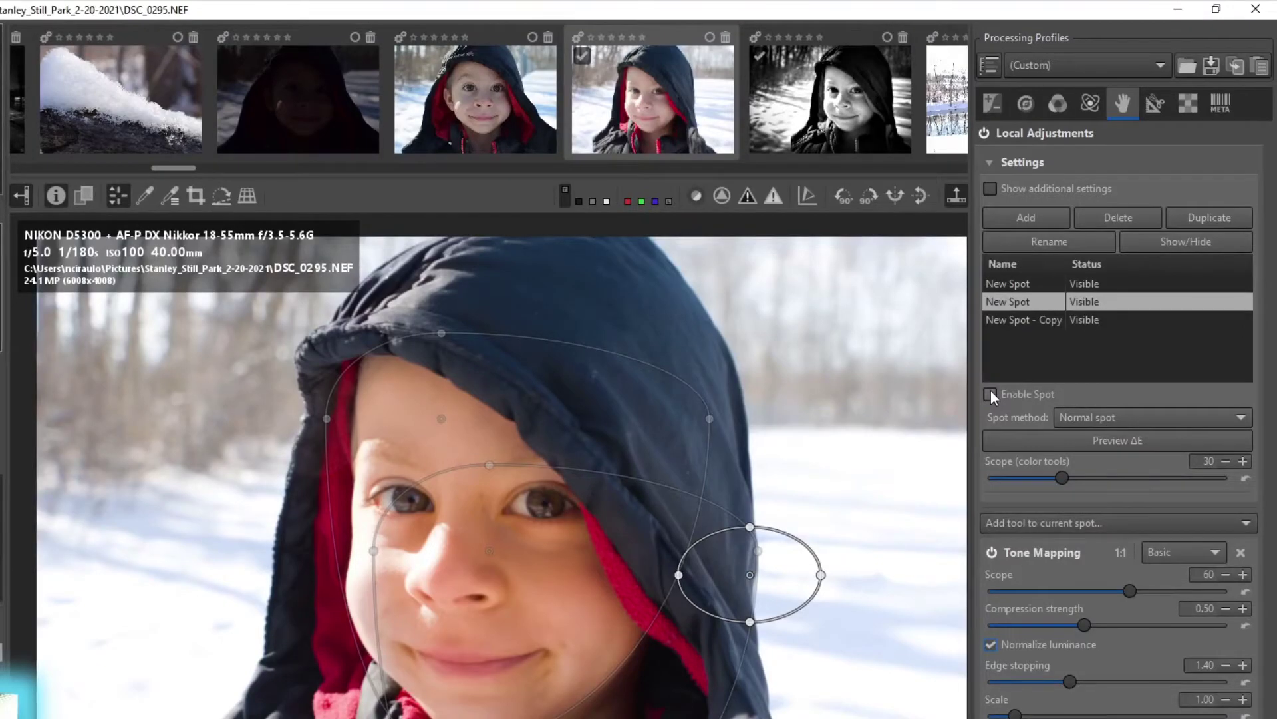
{"action": "left_click", "coordinate": [1173, 237]}
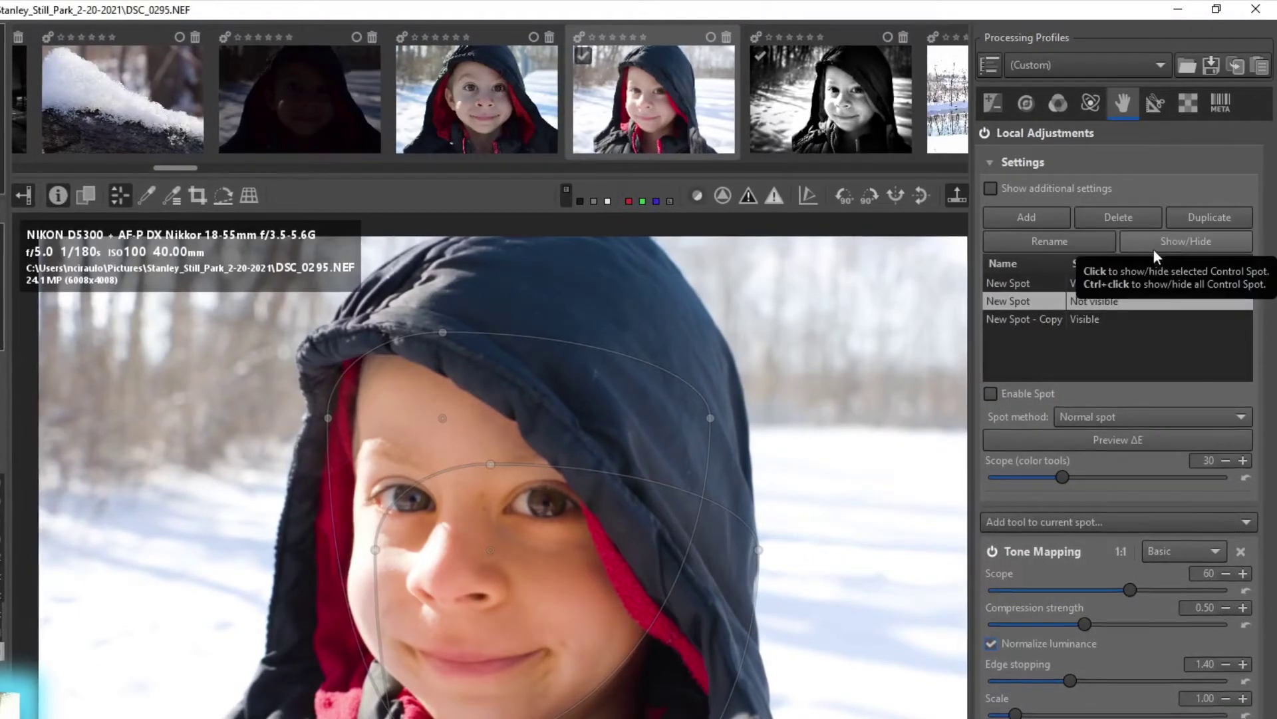
{"action": "left_click", "coordinate": [1176, 240]}
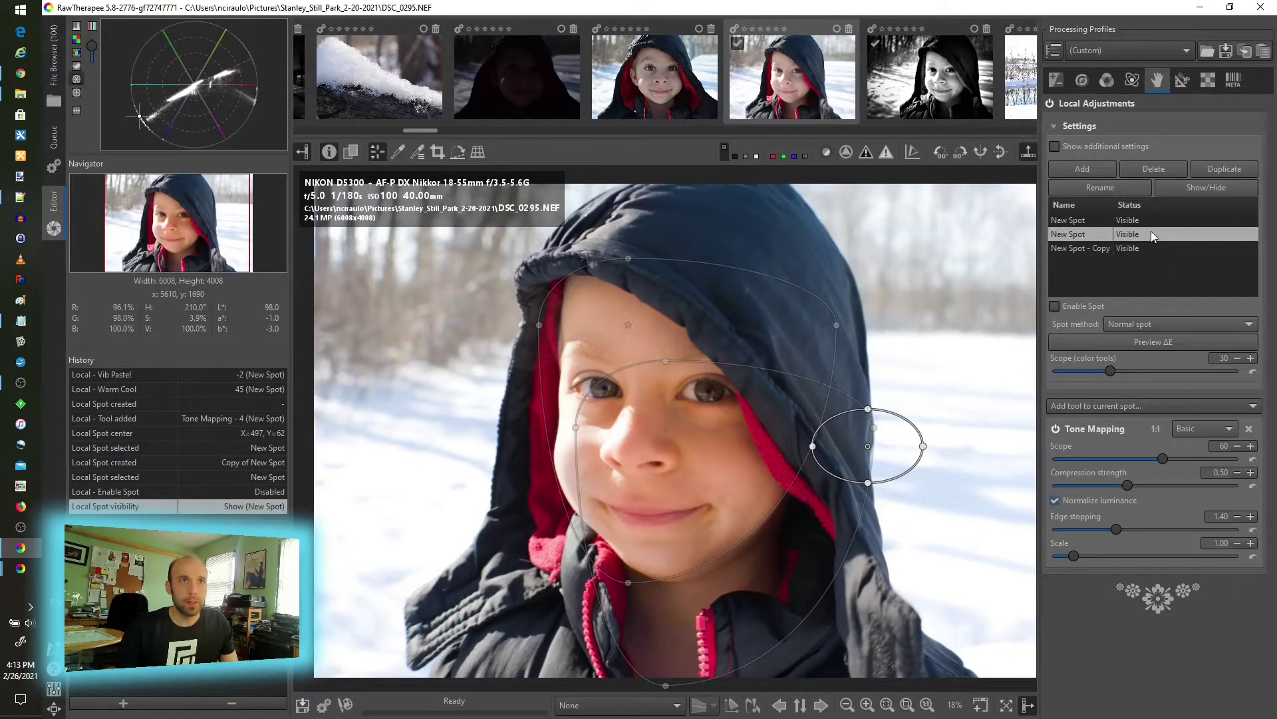
{"action": "left_click", "coordinate": [1192, 189]}
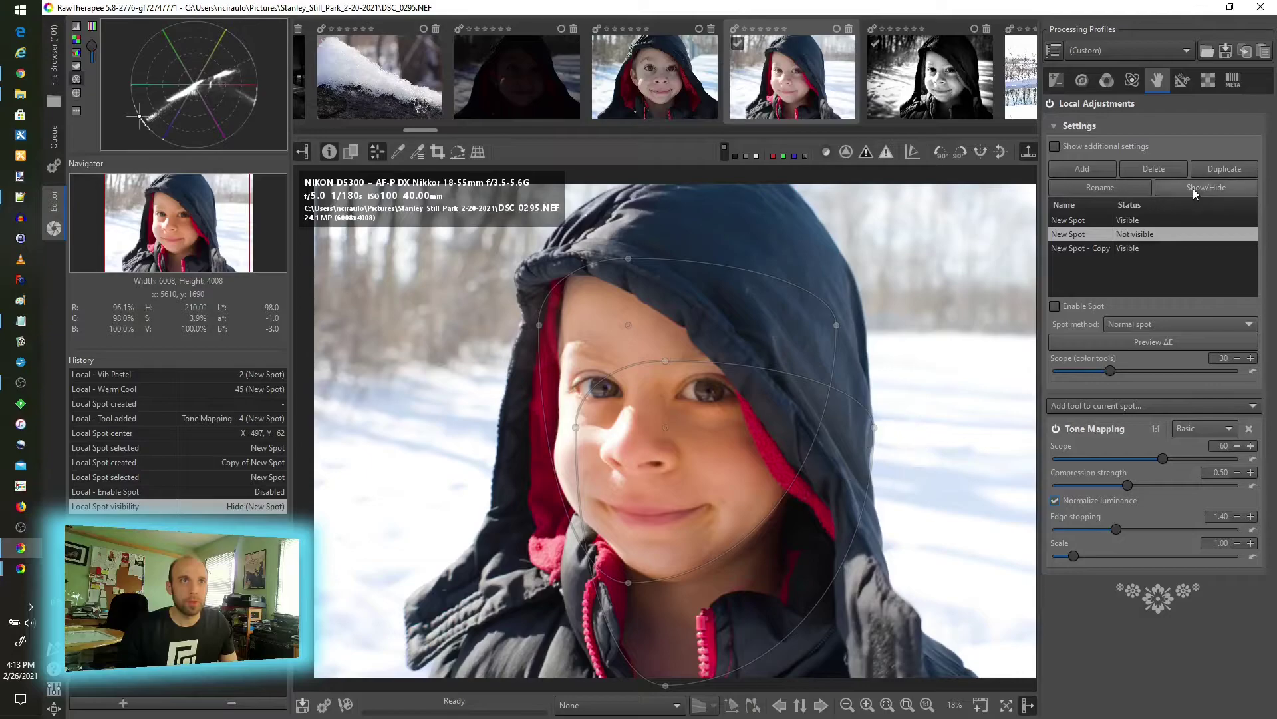
Step: Move the copied spot's centre to X=-145, Y=-433 over the face and compare its outline with the original spot
{"action": "left_click", "coordinate": [1086, 249]}
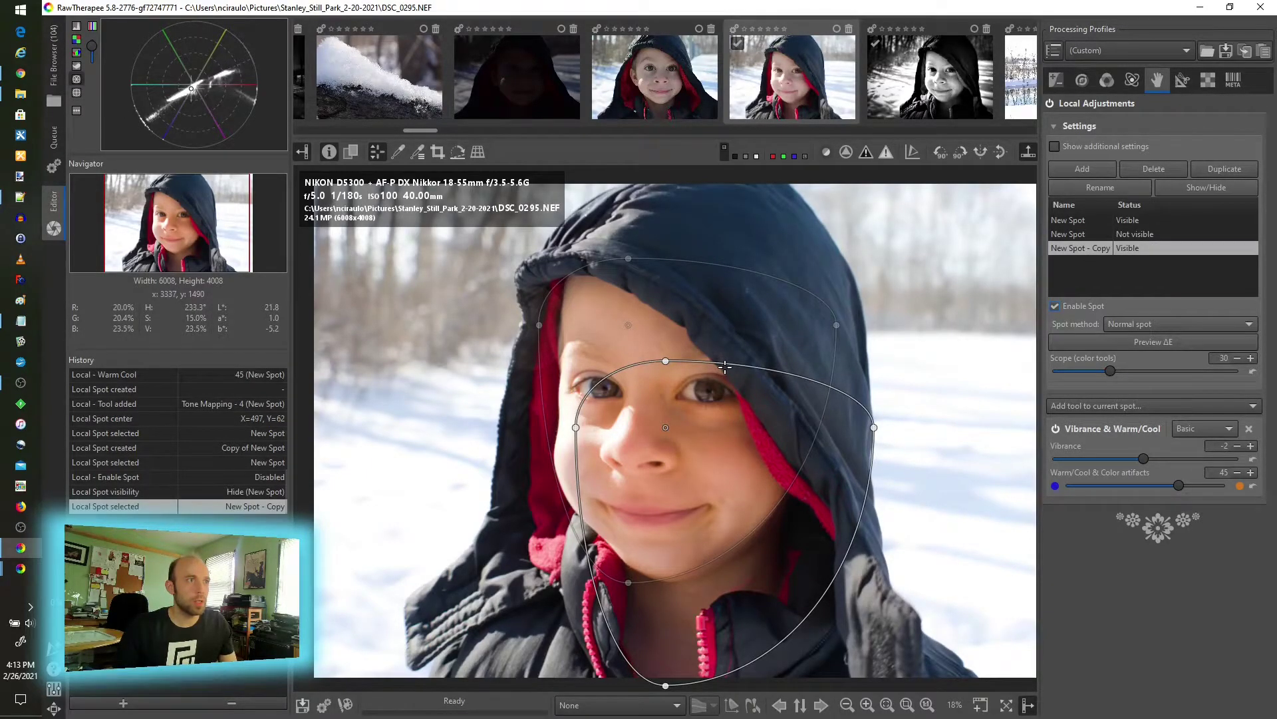
{"action": "left_click_drag", "start_coordinate": [669, 426], "coordinate": [630, 324]}
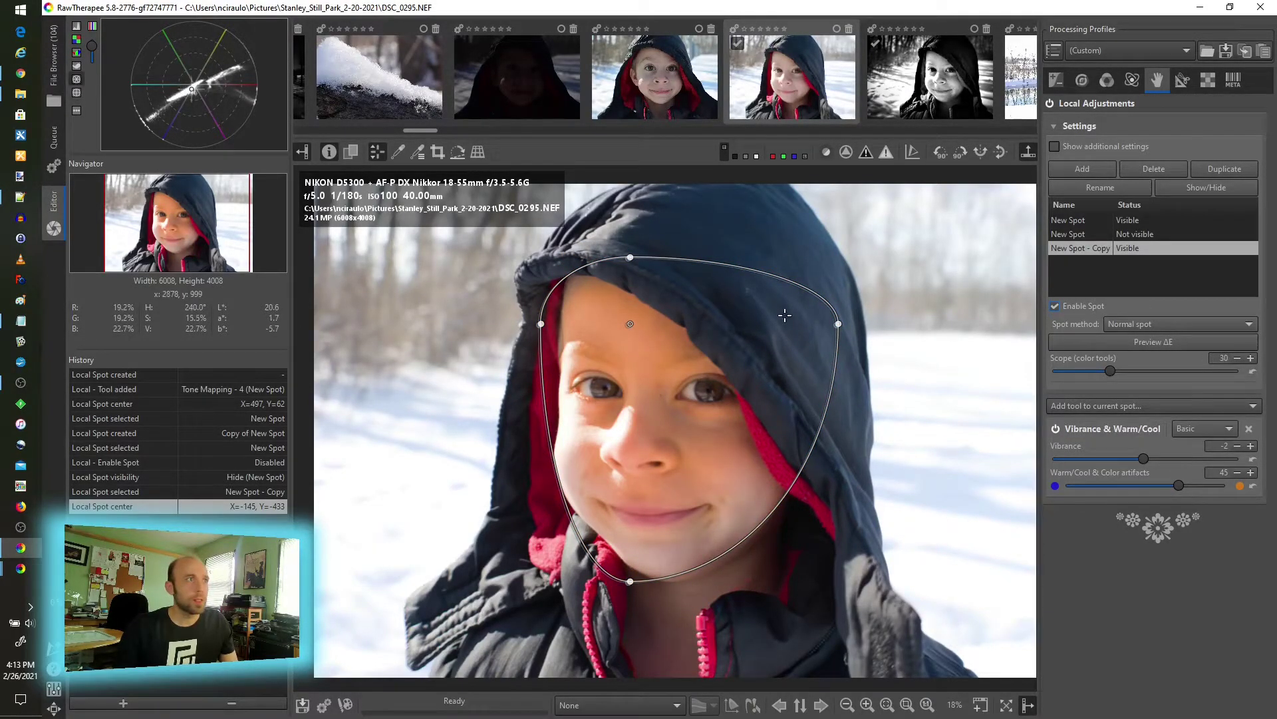
{"action": "left_click", "coordinate": [1119, 219]}
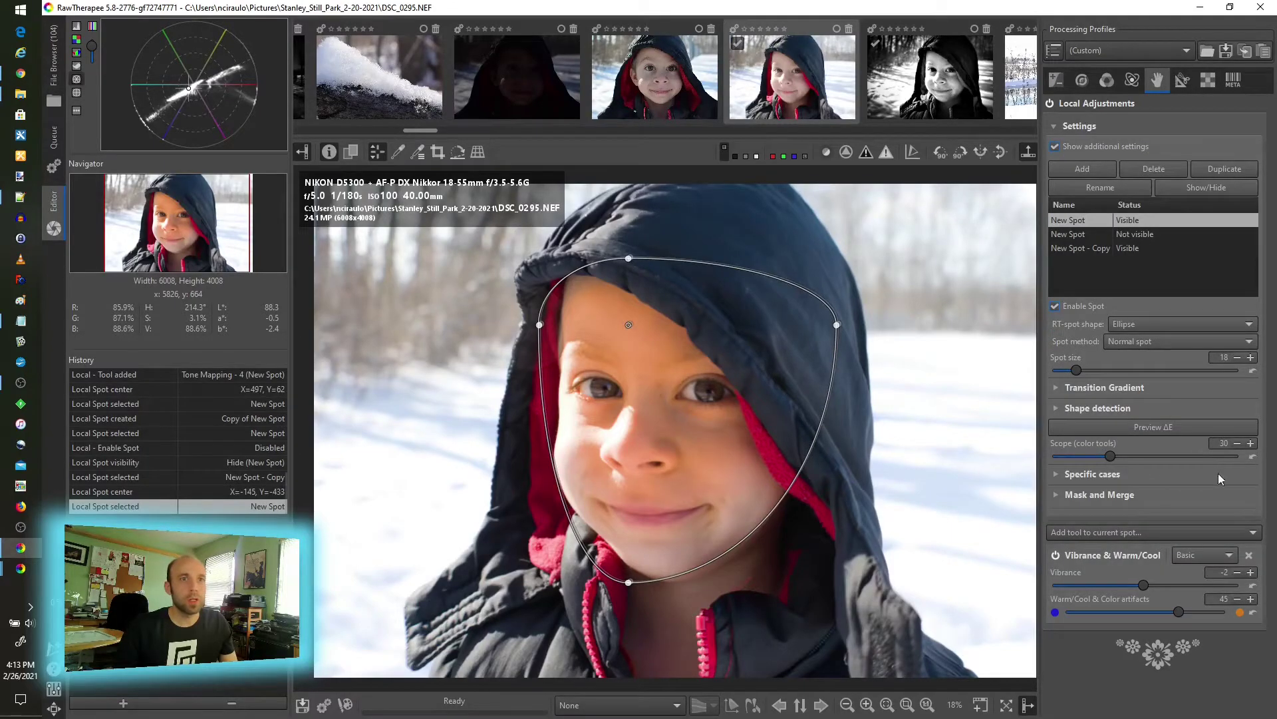
Step: Replace the copied spot's Vibrance & Warm/Cool tool with Tone Mapping and adjust the tool's compression strength
{"action": "left_click", "coordinate": [1093, 250]}
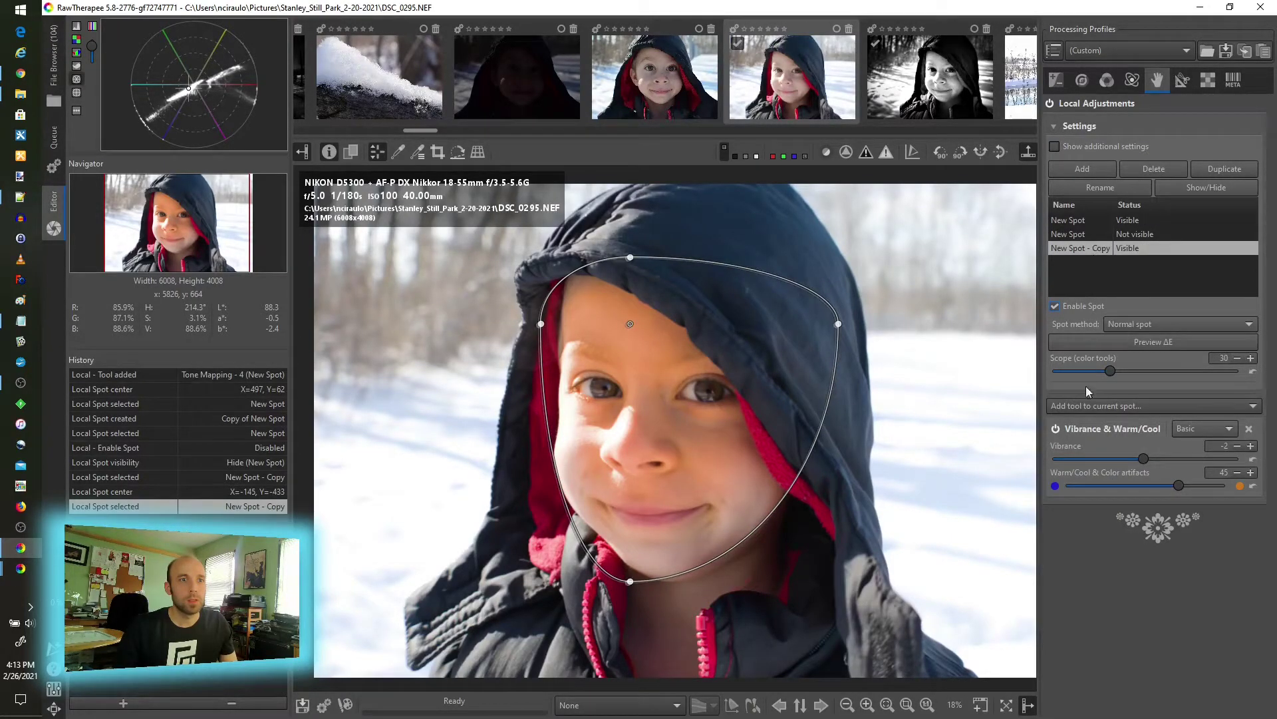
{"action": "left_click", "coordinate": [1249, 429]}
{"action": "left_click", "coordinate": [1156, 405]}
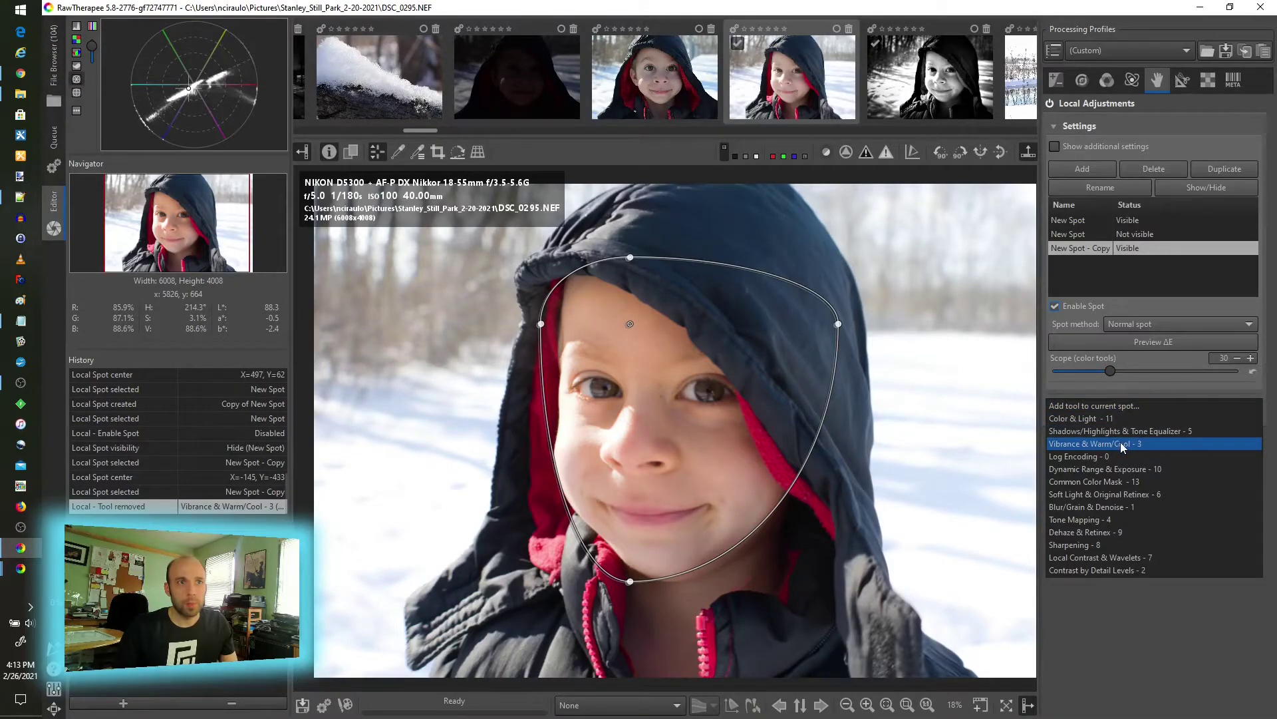
{"action": "left_click", "coordinate": [1099, 519]}
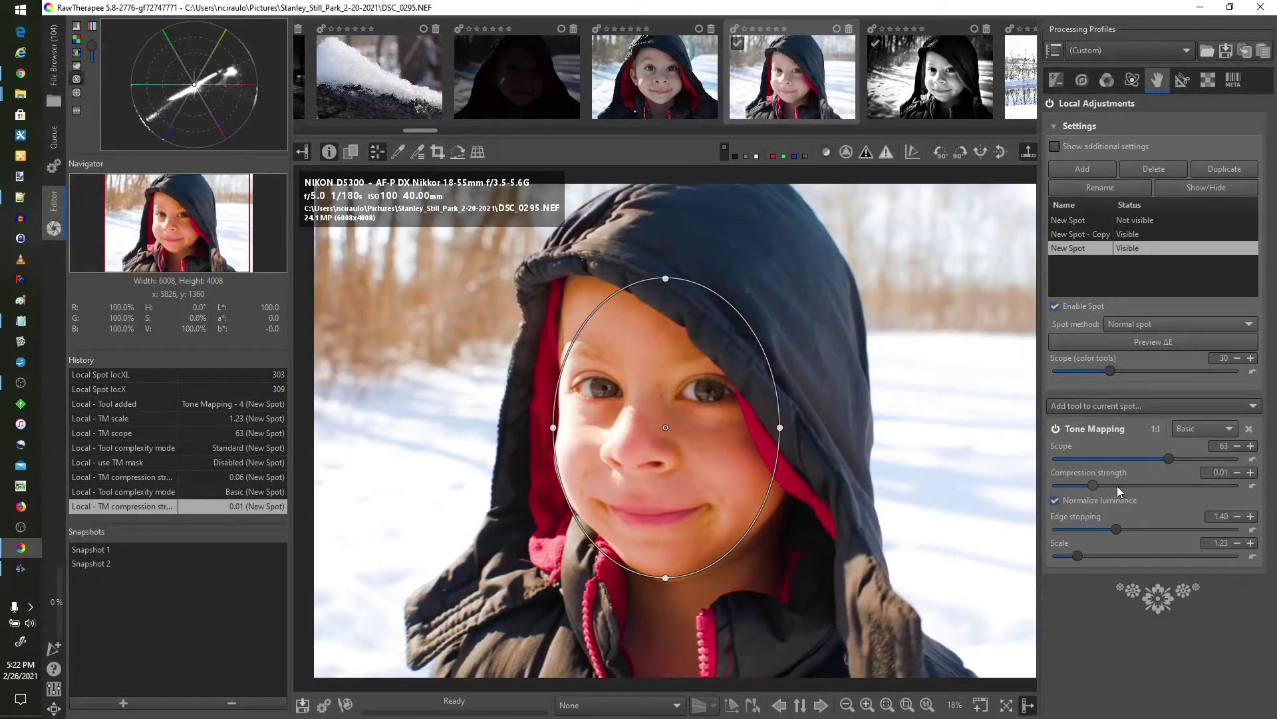
{"action": "mouse_move", "coordinate": [1193, 485]}
{"action": "left_mouse_down"}
{"action": "mouse_move", "coordinate": [1206, 488]}
{"action": "mouse_move", "coordinate": [1146, 488]}
{"action": "mouse_move", "coordinate": [1181, 491]}
{"action": "left_mouse_up"}
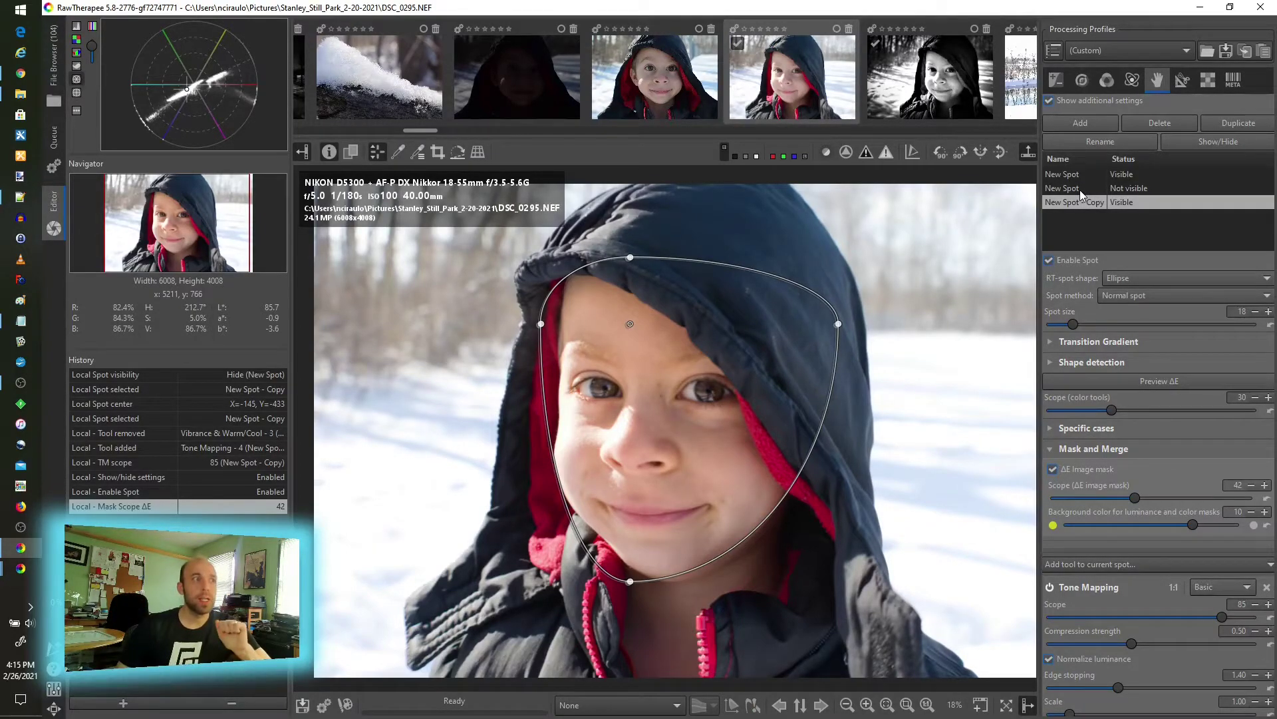
Step: Turn the copied Tone Mapping spot off and on again to compare the face before and after
{"action": "left_click", "coordinate": [1051, 259]}
{"action": "left_click", "coordinate": [1049, 260]}
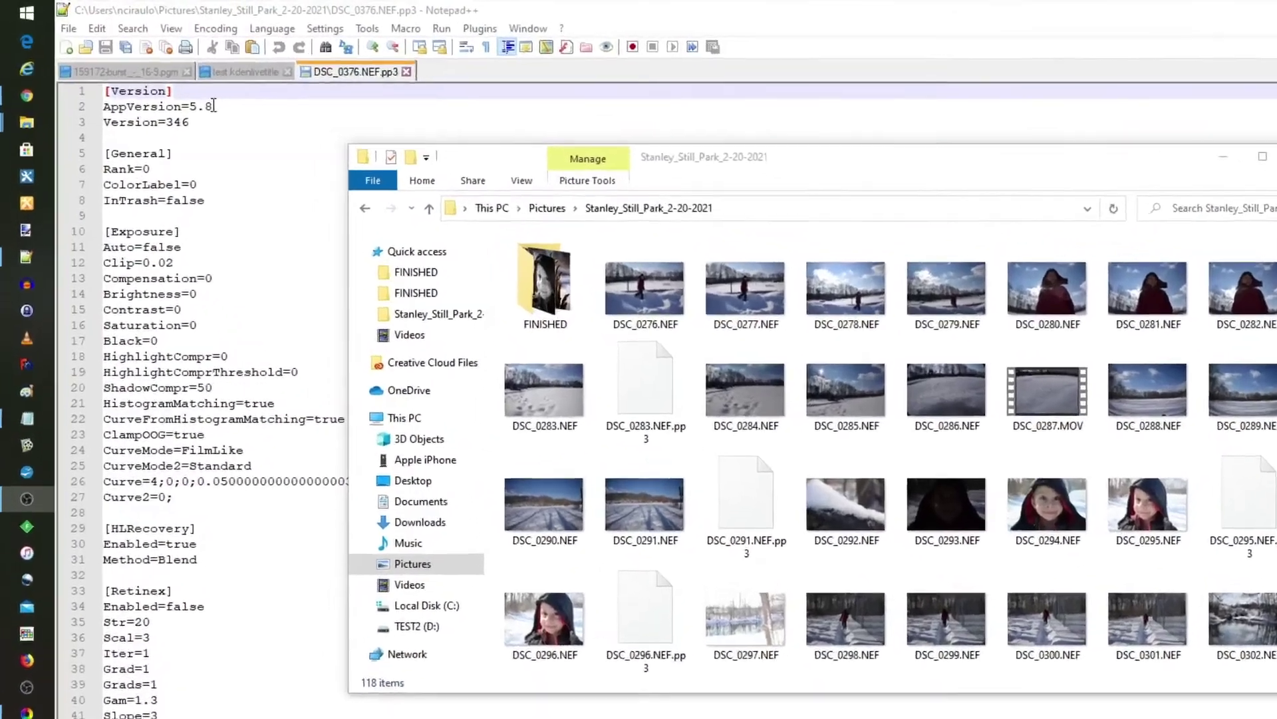
Step: In Notepad++, highlight the AppVersion=5.8 line in DSC_0376.NEF.pp3 and preview the open File Explorer windows
{"action": "left_click_drag", "start_coordinate": [167, 81], "coordinate": [81, 81]}
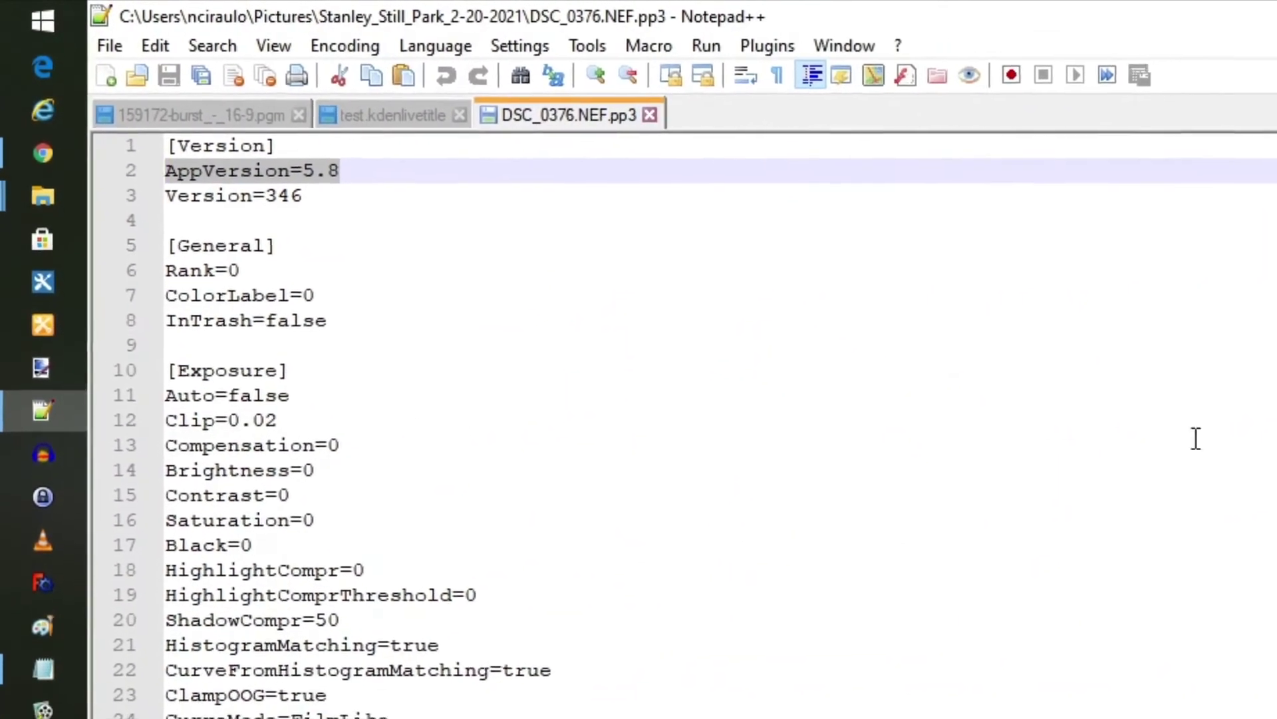
{"action": "mouse_move", "coordinate": [21, 94]}
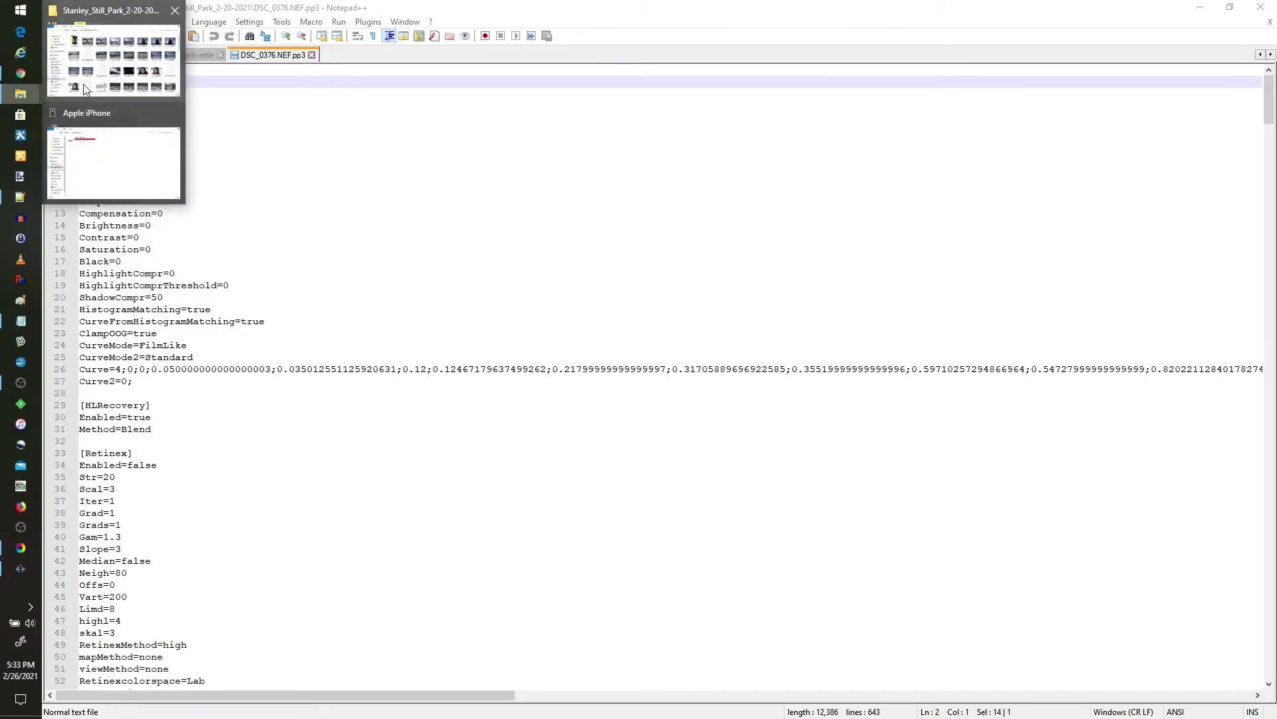
{"action": "mouse_move", "coordinate": [100, 97]}
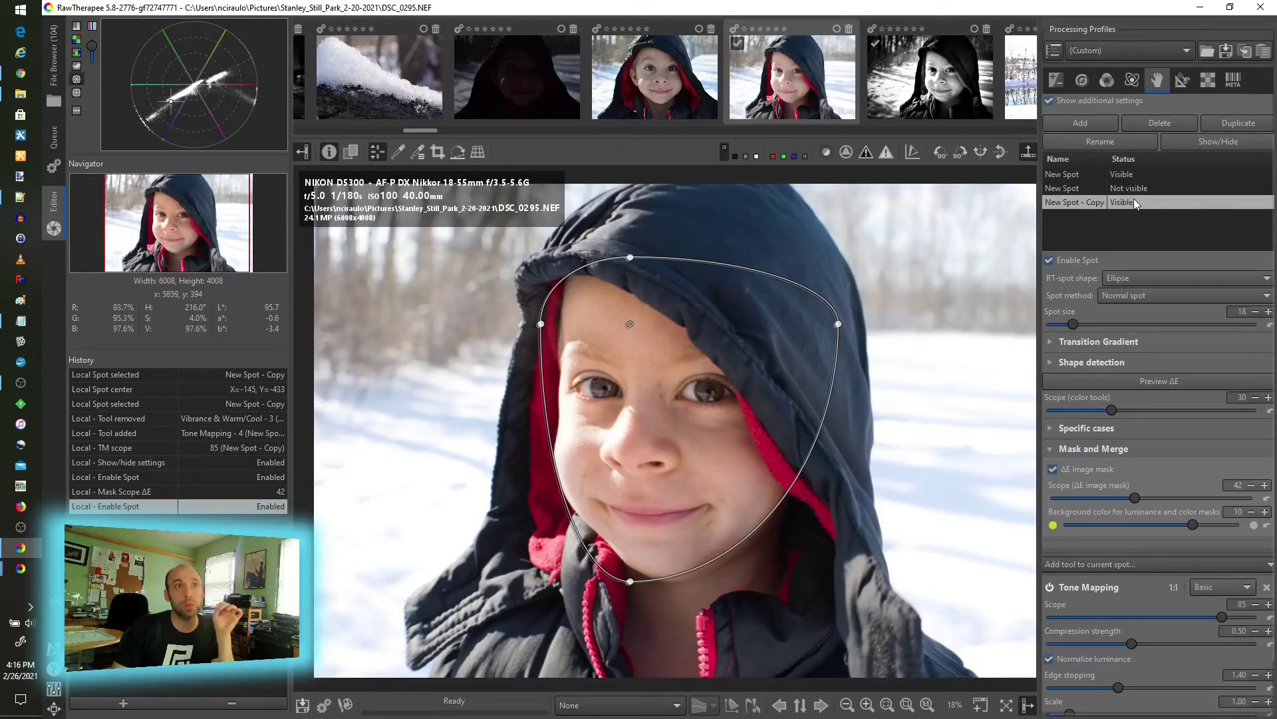
Step: Disable both the copied Tone Mapping spot and the original Vibrance & Warm/Cool face spot
{"action": "left_click", "coordinate": [1056, 261]}
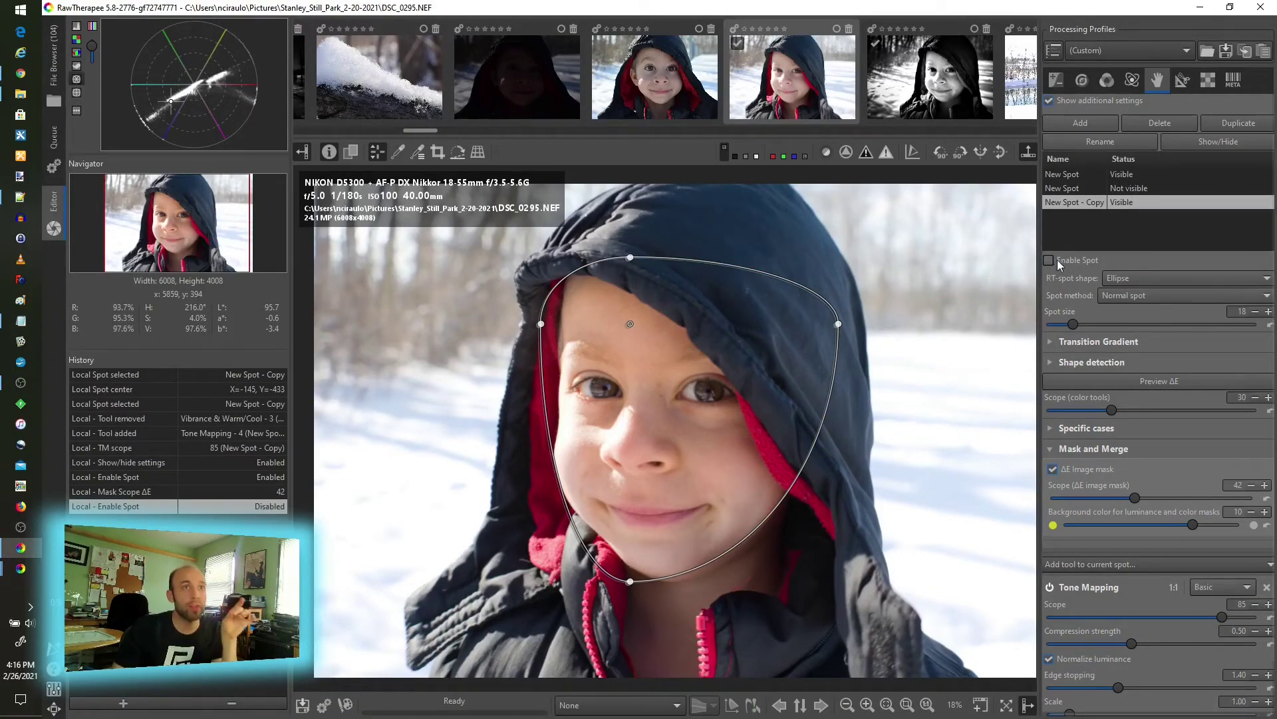
{"action": "left_click", "coordinate": [1050, 266]}
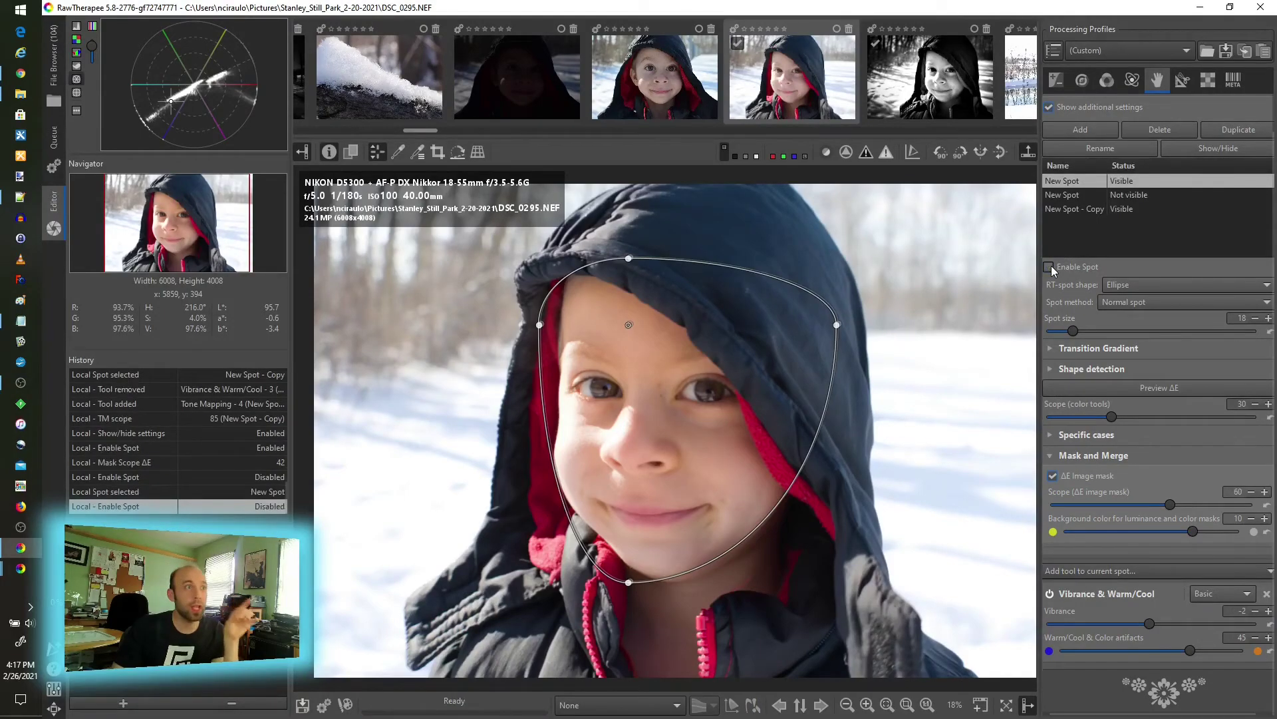